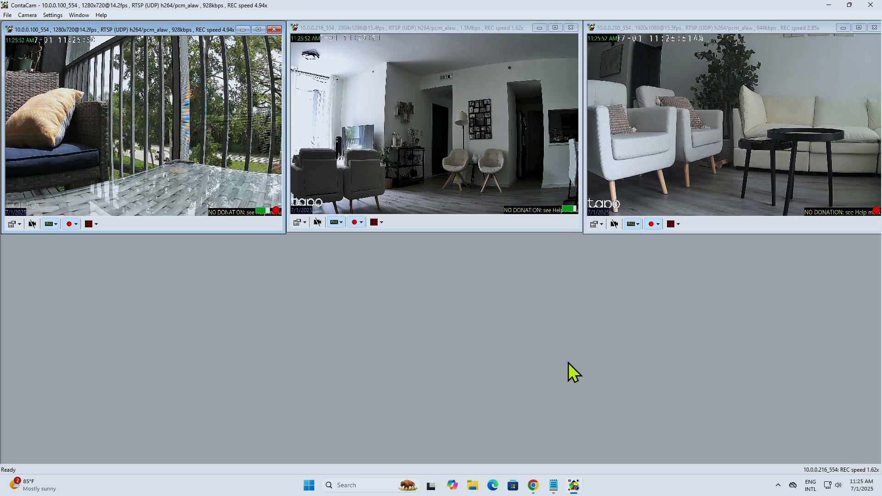
- View the 10.0.0.216_554 camera's recordings in the web browser and play the 10:42:07 clip from the 07/01/2025 summary
{"action": "left_click", "coordinate": [358, 224]}
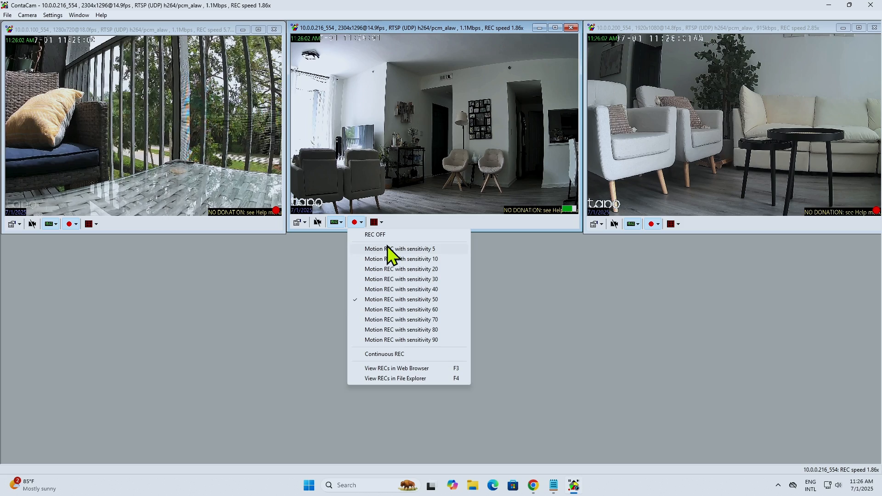
{"action": "left_click", "coordinate": [401, 369]}
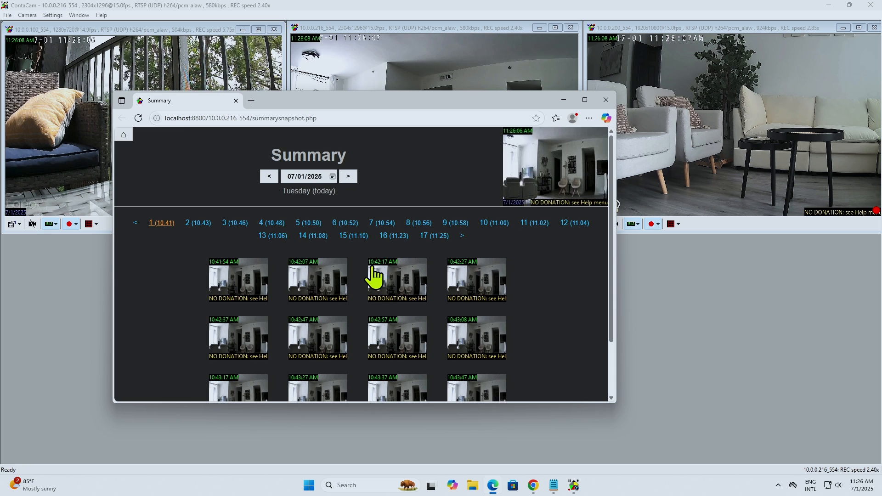
{"action": "scroll", "coordinate": [320, 285], "scroll_direction": "down", "scroll_amount": 3}
{"action": "scroll", "coordinate": [317, 288], "scroll_direction": "up", "scroll_amount": 2}
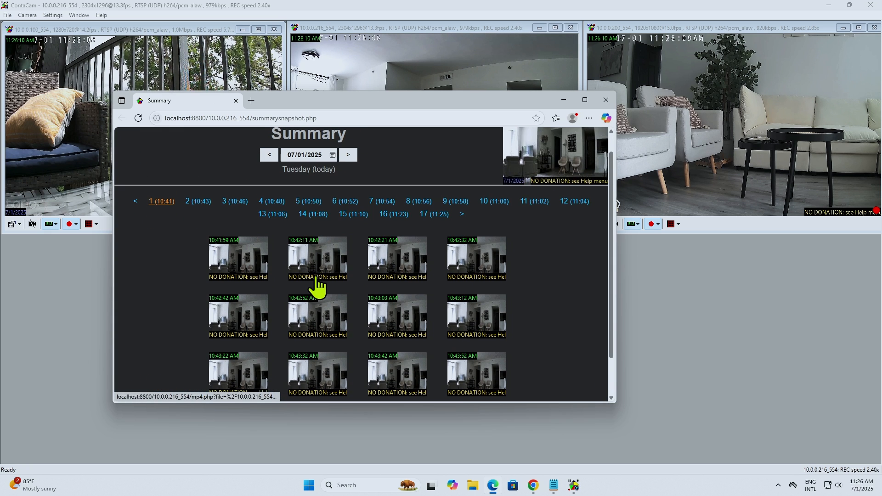
{"action": "left_click", "coordinate": [322, 253]}
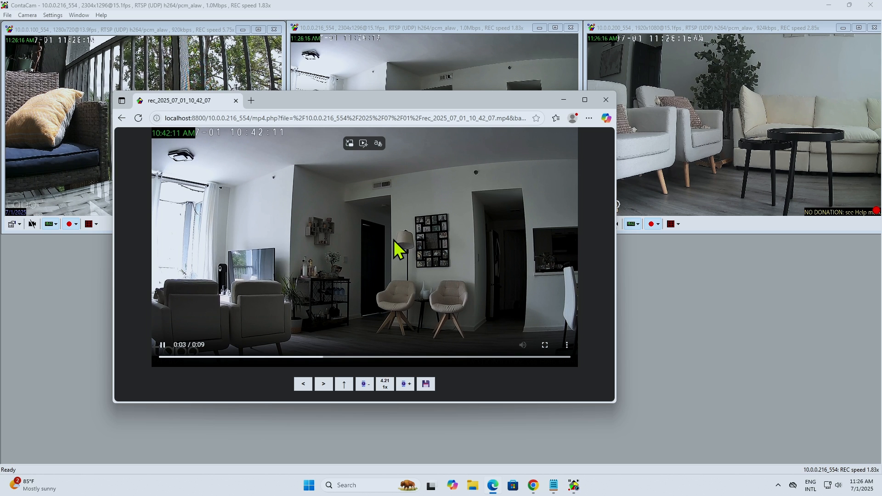
- Download rec_2025_07_01_10_42_07.mp4 and play the saved file, closing the media player and recordings browser when done
{"action": "left_click", "coordinate": [426, 384]}
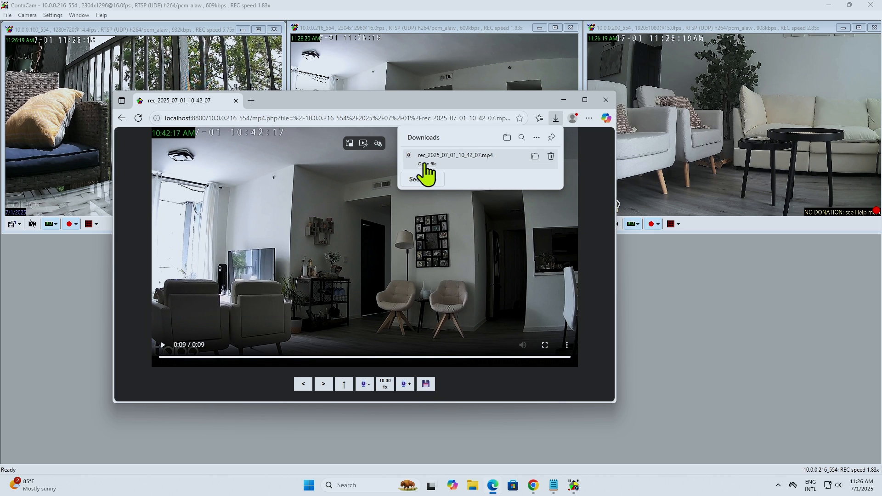
{"action": "left_click", "coordinate": [426, 166]}
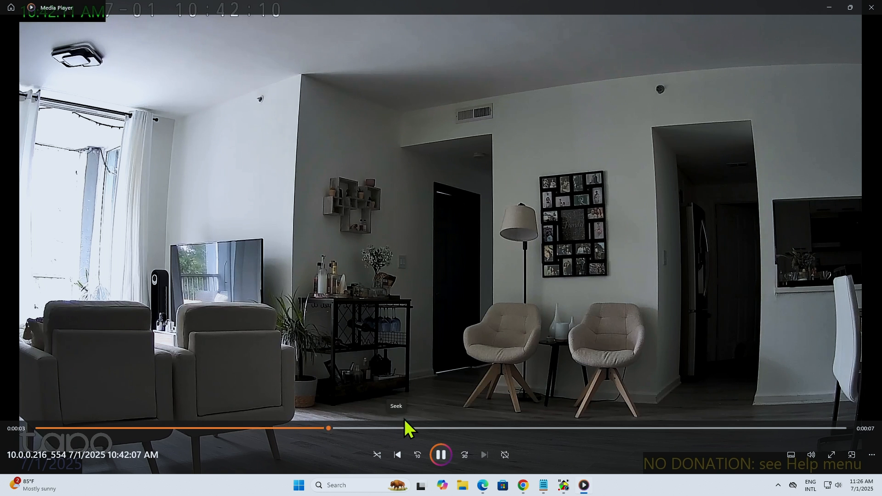
{"action": "left_click", "coordinate": [871, 8]}
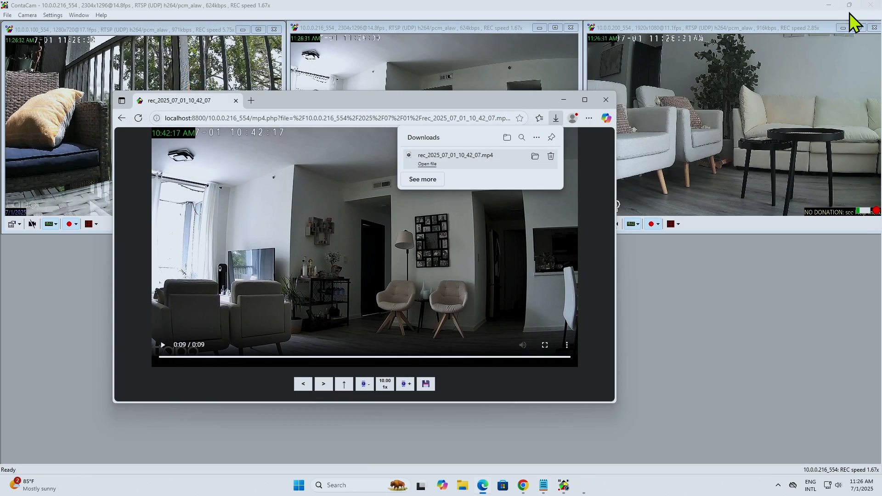
{"action": "left_click", "coordinate": [606, 101]}
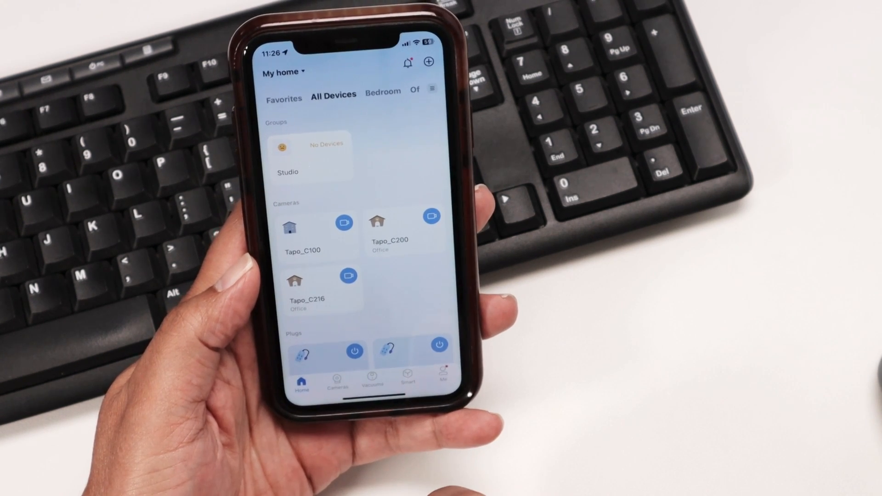
- In the Tapo phone app, open Tapo_C100's advanced settings and check its camera account, leaving the account verification without entering a password
{"action": "left_click", "coordinate": [332, 237]}
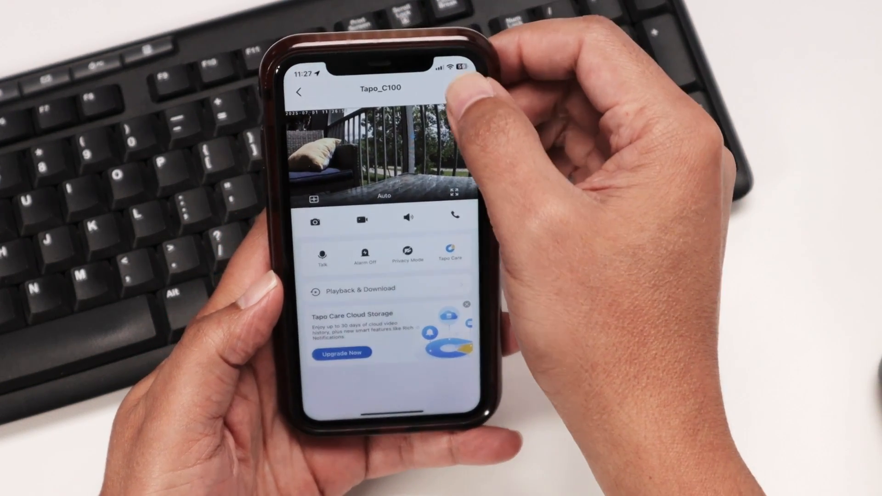
{"action": "left_click", "coordinate": [429, 66]}
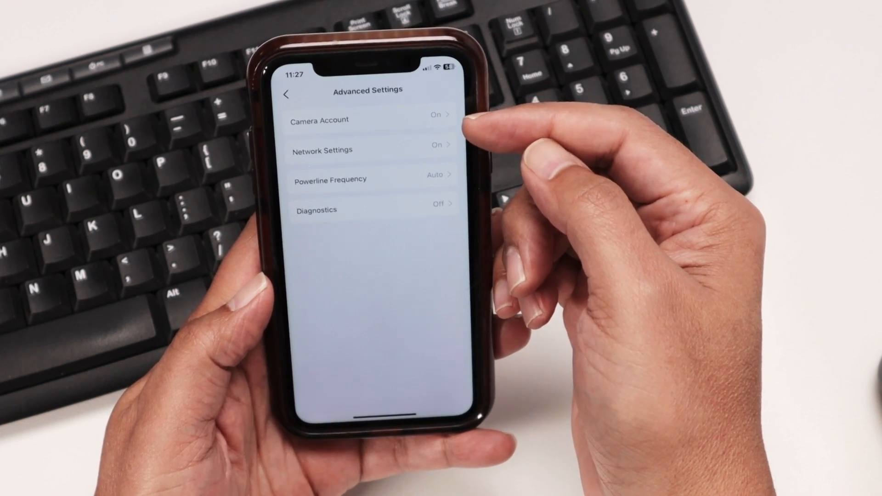
{"action": "left_click", "coordinate": [404, 121]}
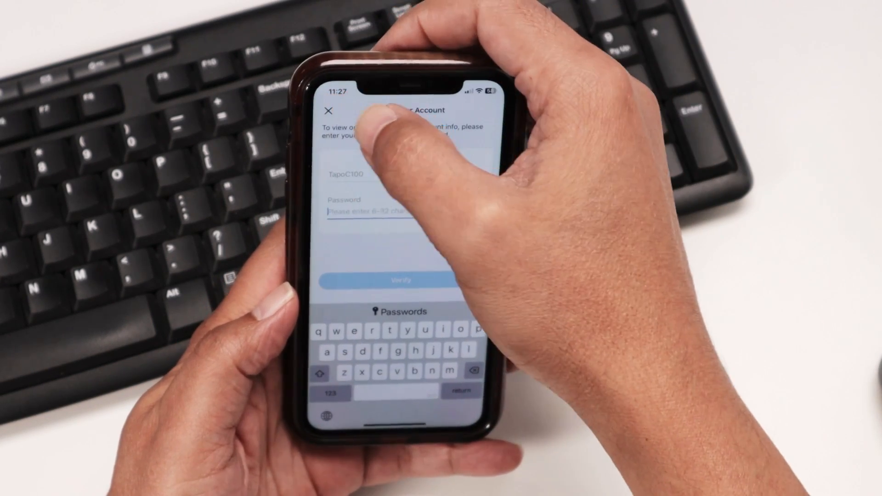
{"action": "left_click", "coordinate": [322, 109]}
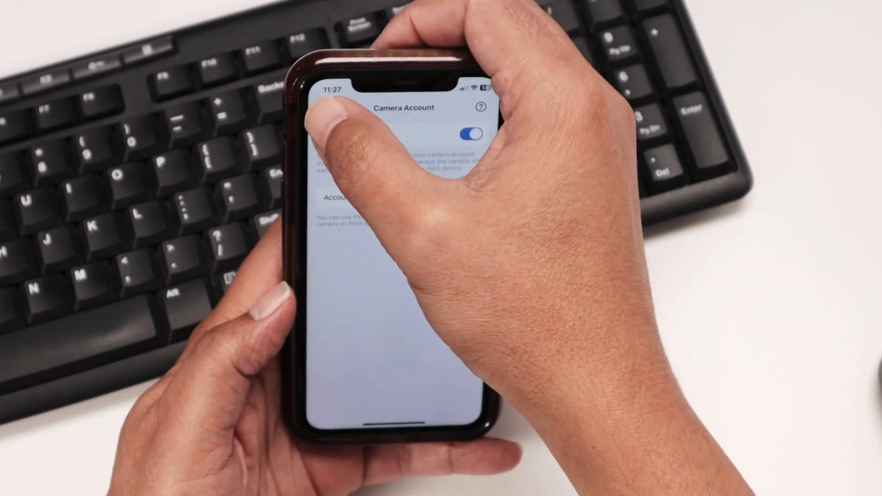
{"action": "left_click", "coordinate": [321, 107]}
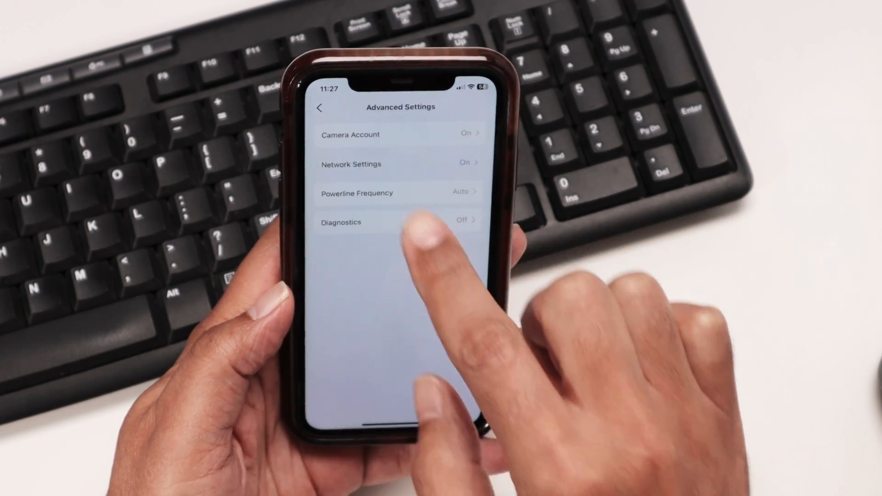
- Examine Tapo_C100's static IP option and IP address in its network settings, then return to the device list without saving changes
{"action": "left_click", "coordinate": [395, 164]}
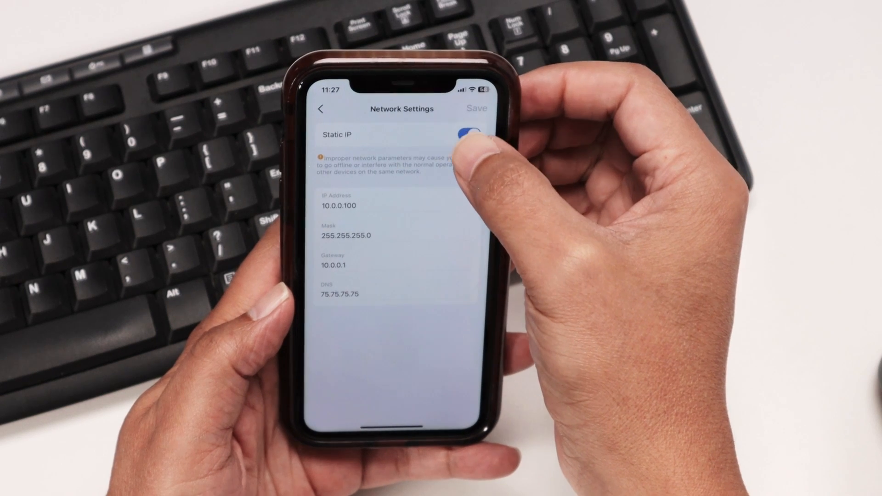
{"action": "left_click", "coordinate": [468, 134]}
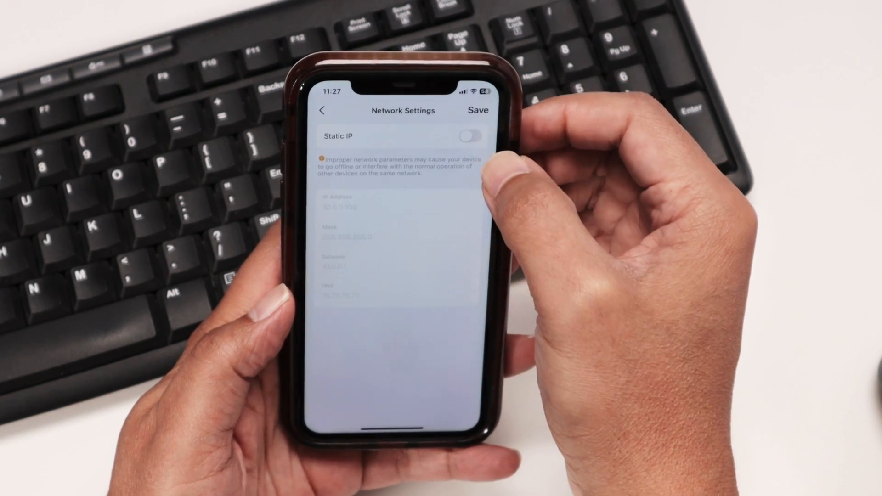
{"action": "left_click", "coordinate": [470, 136]}
{"action": "left_click", "coordinate": [349, 207]}
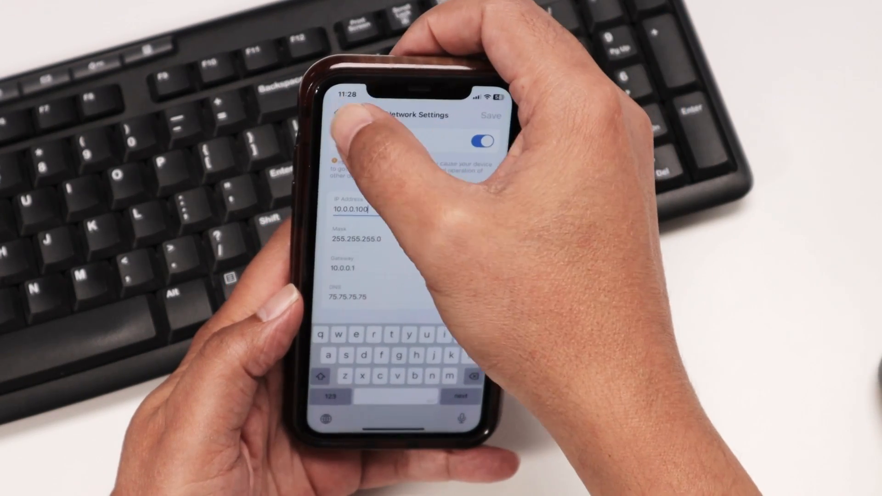
{"action": "left_click", "coordinate": [338, 116]}
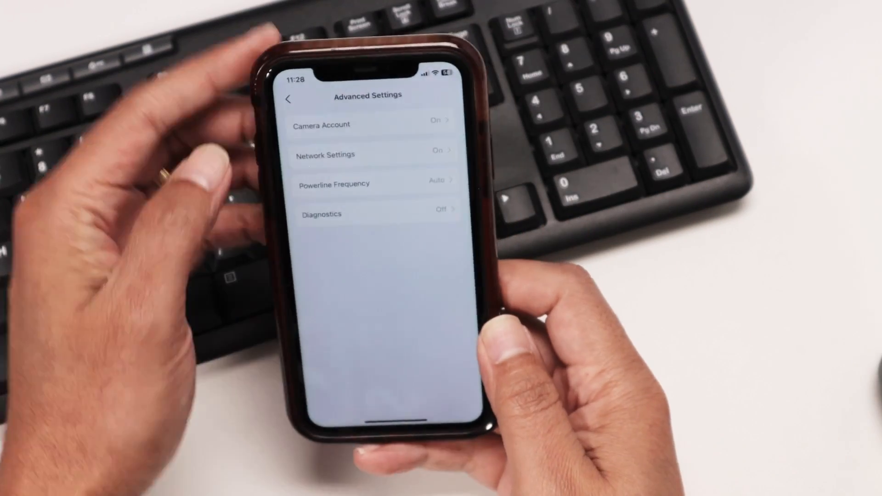
{"action": "left_click", "coordinate": [307, 98]}
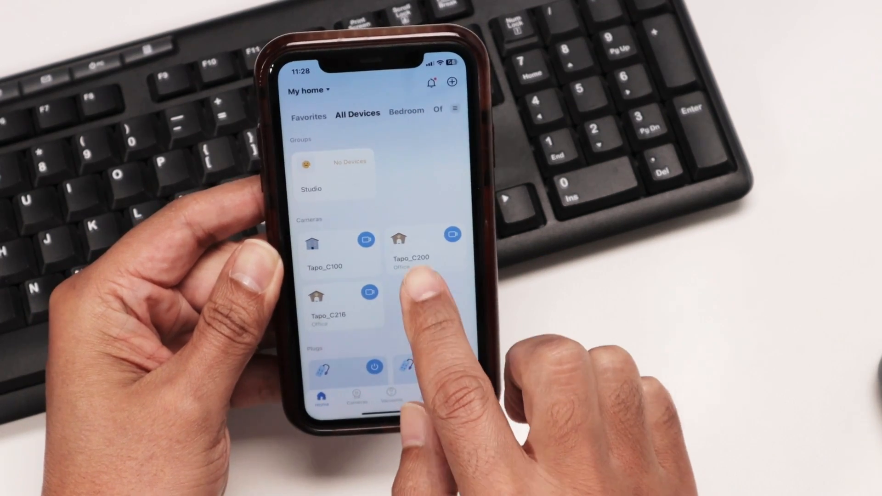
- Open Tapo_C200's advanced settings, check its camera account without verifying, and open its network settings
{"action": "left_click", "coordinate": [413, 260]}
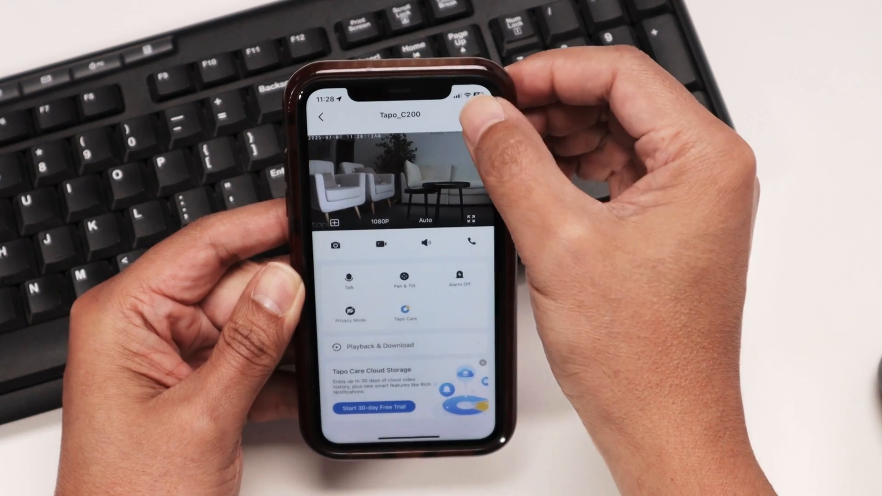
{"action": "left_click", "coordinate": [475, 111]}
{"action": "scroll", "coordinate": [395, 358], "scroll_direction": "down", "scroll_amount": 5}
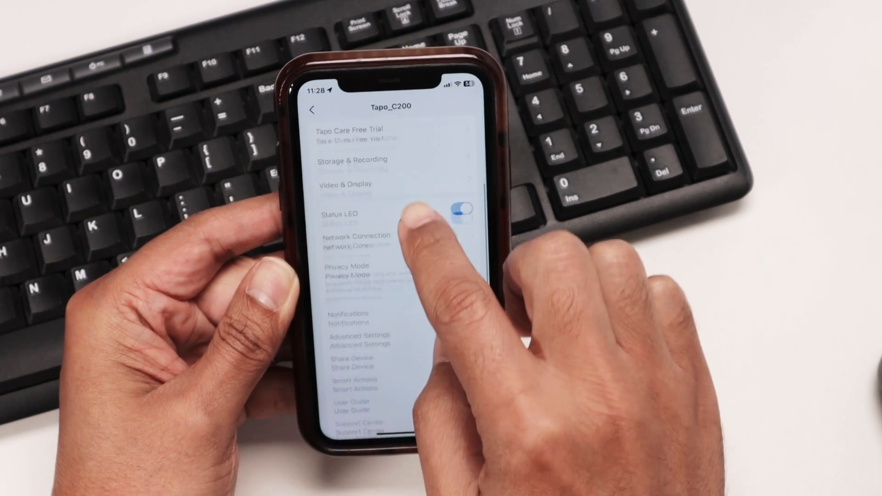
{"action": "left_click", "coordinate": [404, 317]}
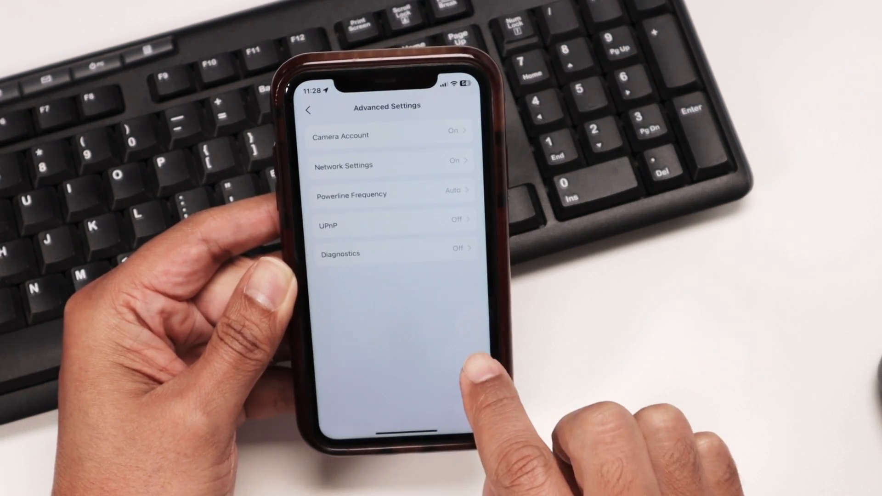
{"action": "left_click", "coordinate": [454, 140]}
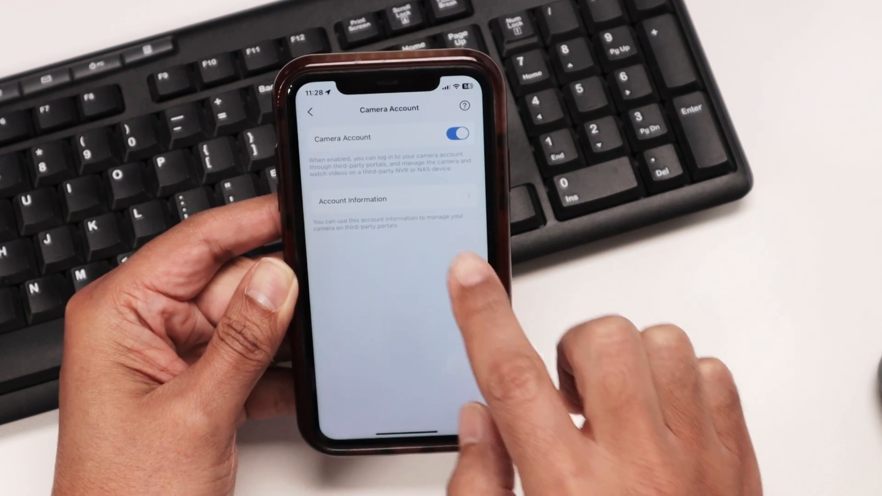
{"action": "left_click", "coordinate": [400, 202]}
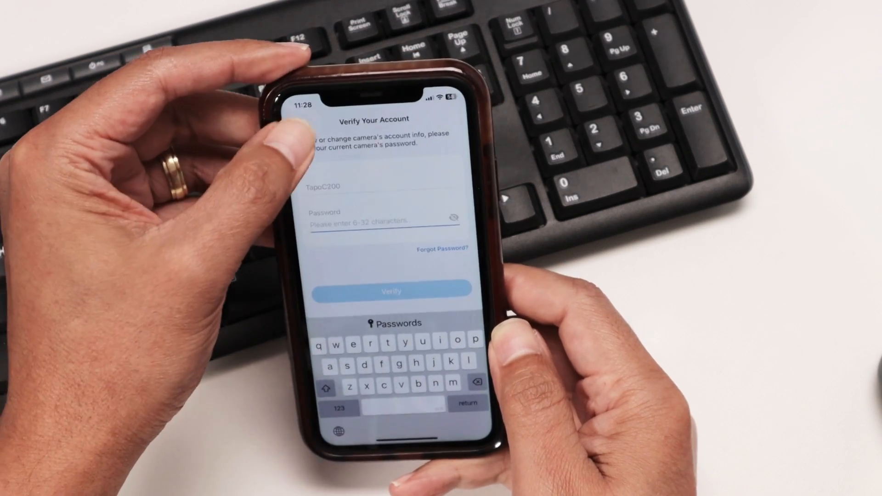
{"action": "left_click", "coordinate": [296, 122]}
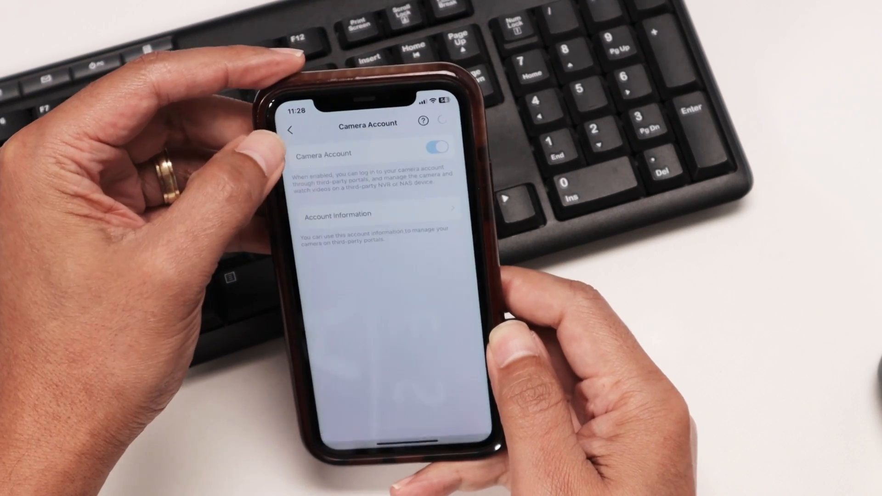
{"action": "left_click", "coordinate": [293, 130]}
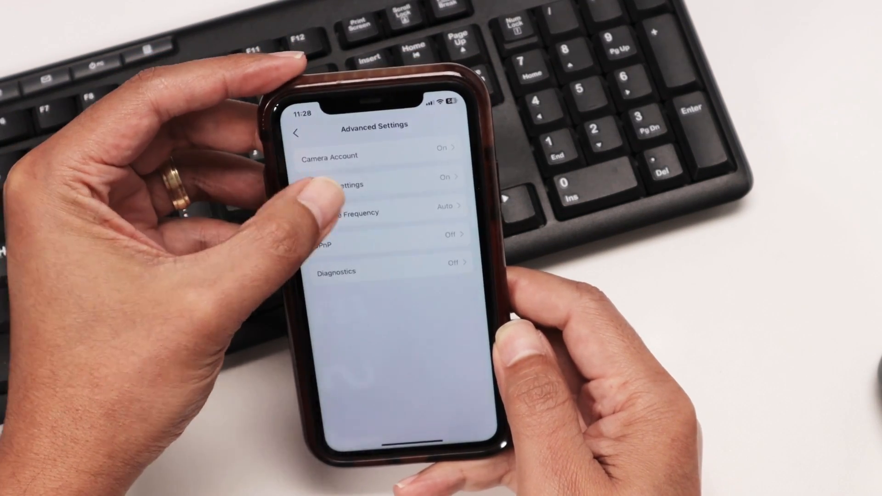
{"action": "left_click", "coordinate": [333, 183]}
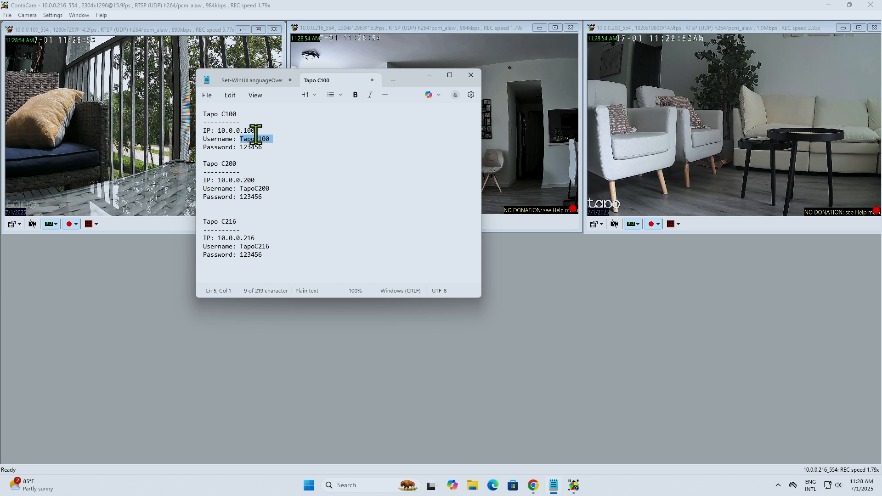
- Highlight the Tapo C100 password in the camera credentials note on the PC and minimize the note
{"action": "left_click_drag", "start_coordinate": [239, 147], "coordinate": [267, 147]}
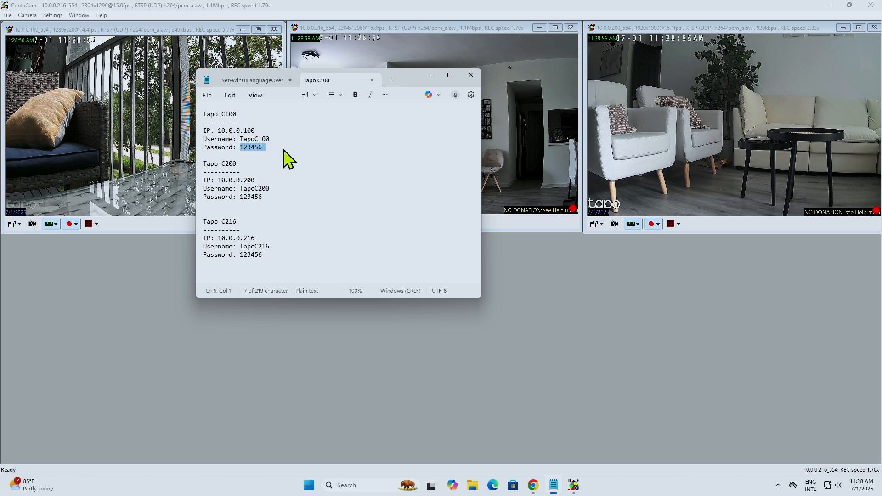
{"action": "left_click", "coordinate": [271, 156]}
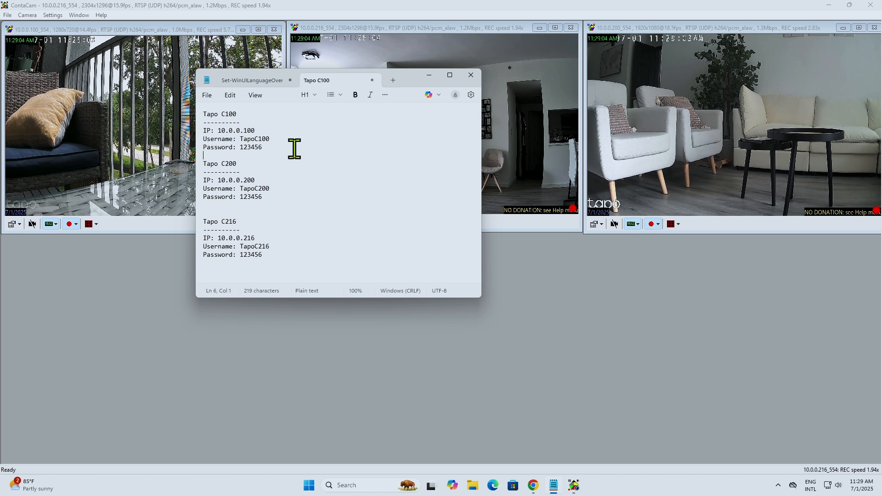
{"action": "left_click", "coordinate": [429, 77]}
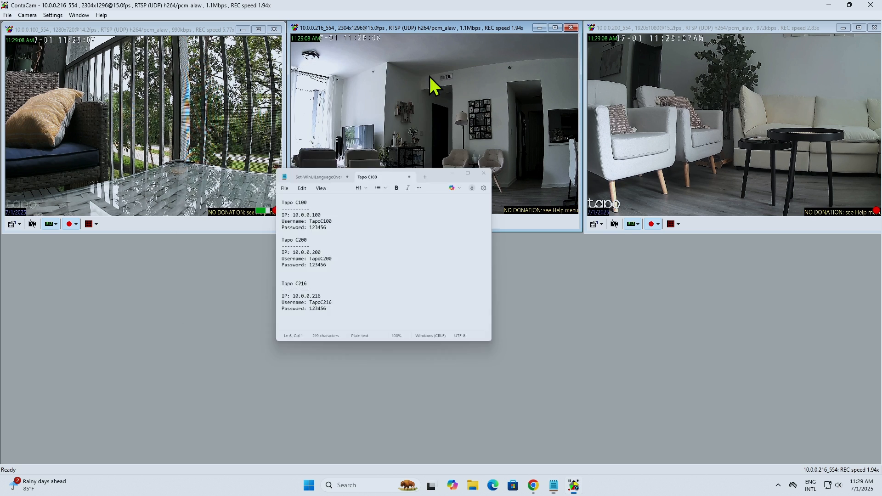
- Close the live view windows of the 10.0.0.100, 10.0.0.216 and 10.0.0.200 cameras in ContaCam
{"action": "left_click", "coordinate": [275, 30]}
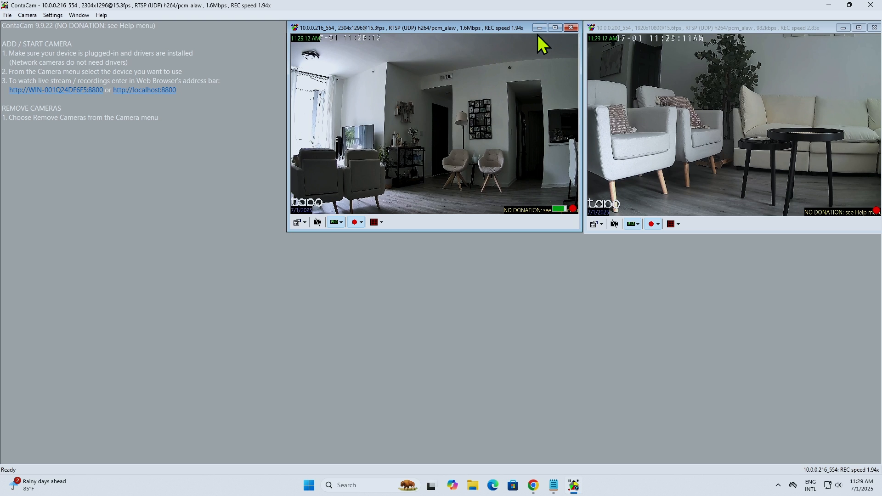
{"action": "left_click", "coordinate": [571, 28]}
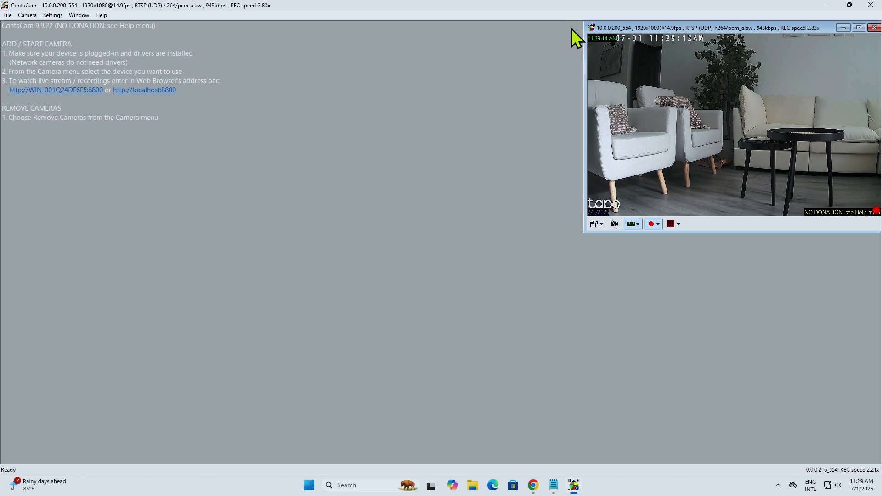
{"action": "left_click", "coordinate": [875, 28]}
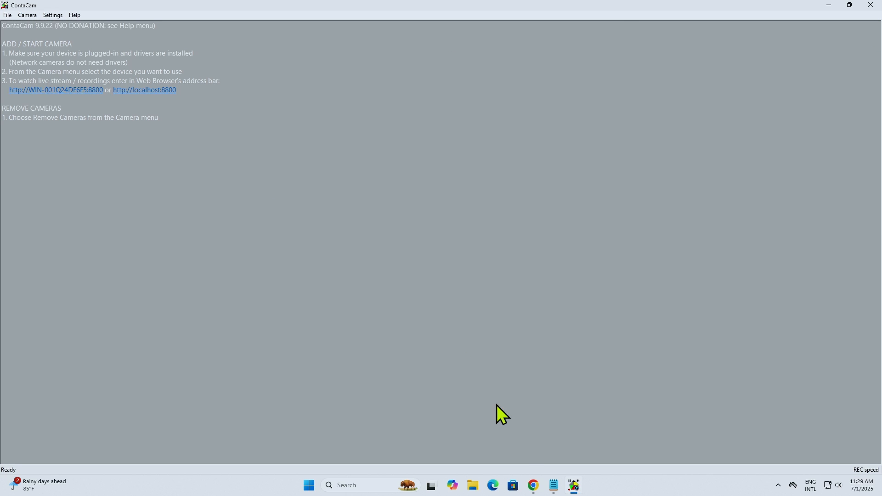
- Switch to Chrome, check the full address of the ContaCam download page, and close that page's tab
{"action": "left_click", "coordinate": [534, 484]}
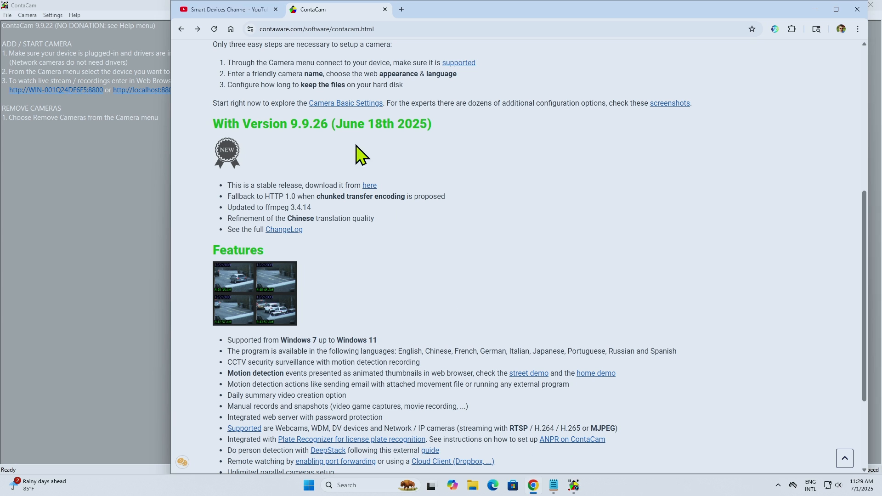
{"action": "left_click", "coordinate": [288, 29]}
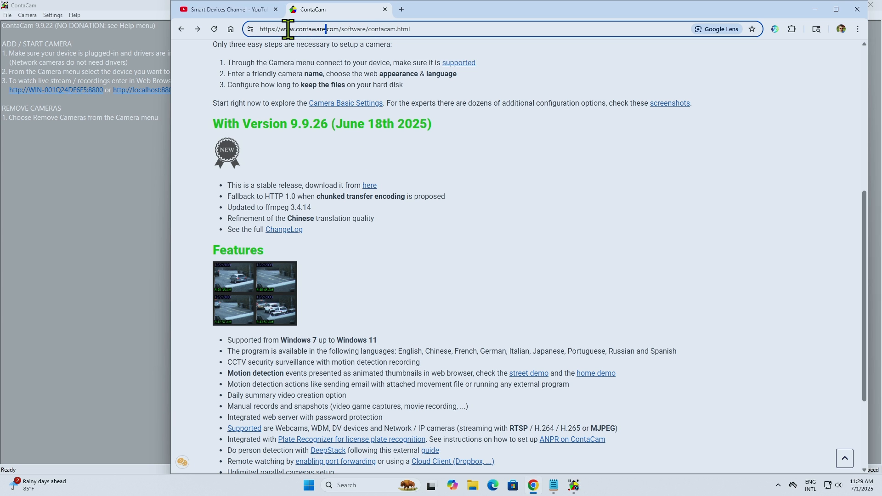
{"action": "left_click", "coordinate": [385, 9]}
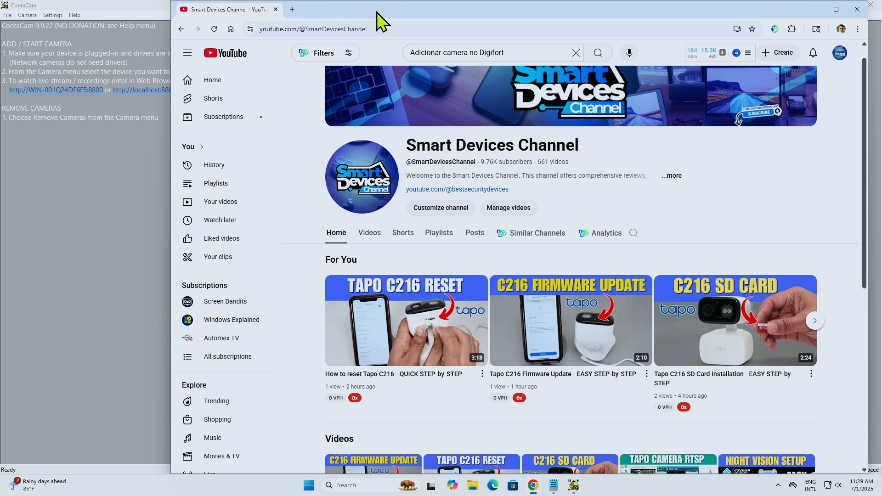
- Search the web for ContaCam in a new browser tab and open its page on contaware.com
{"action": "left_click", "coordinate": [292, 10]}
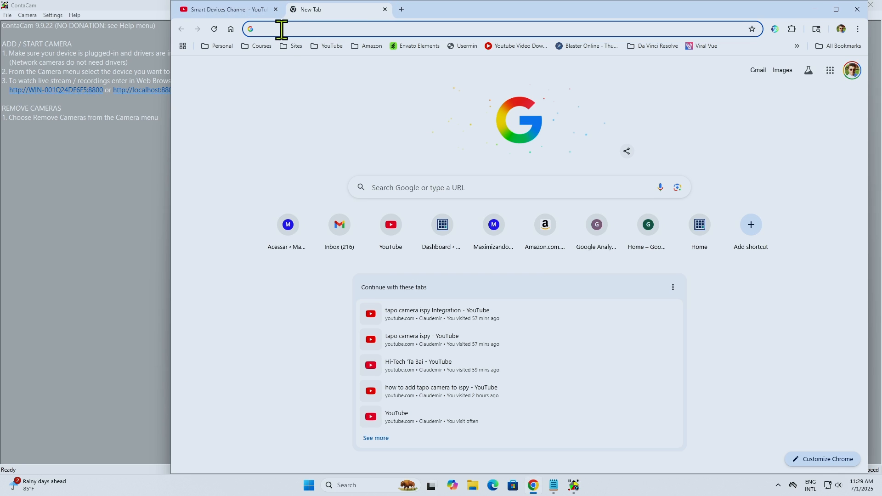
{"action": "left_click", "coordinate": [407, 190]}
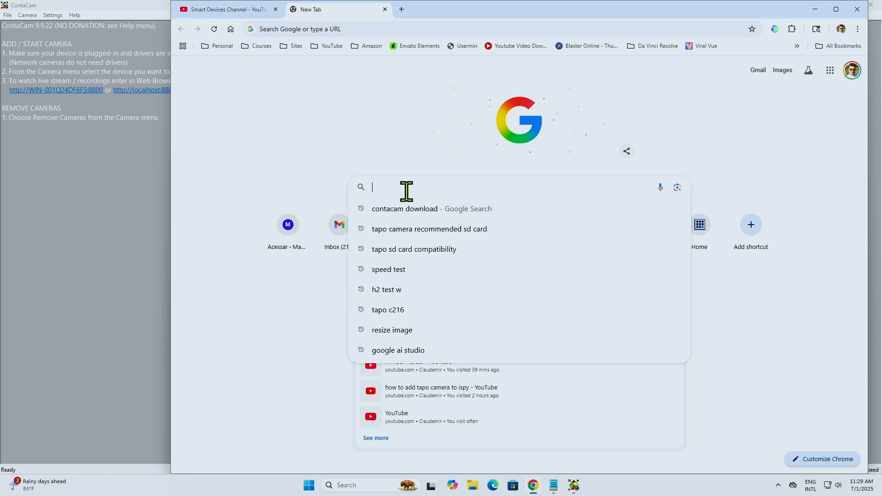
{"action": "type", "text": "t"}
{"action": "key", "text": "BackSpace"}
{"action": "key", "text": "BackSpace"}
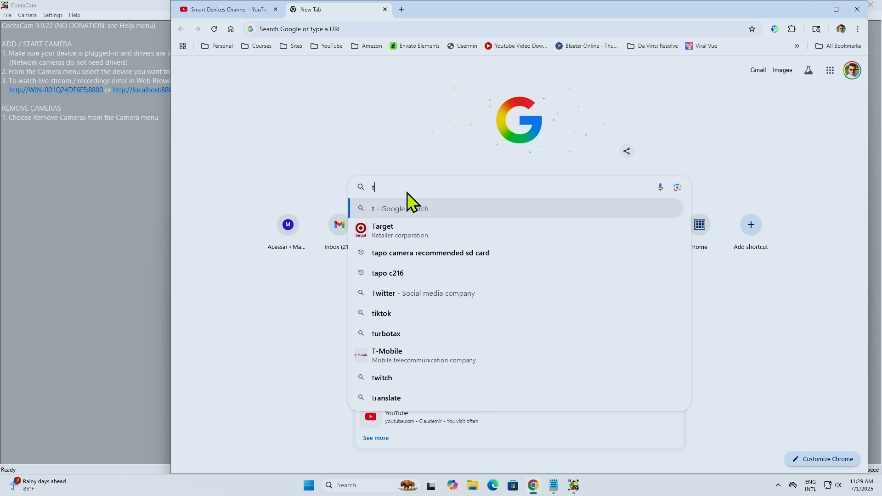
{"action": "type", "text": "com"}
{"action": "key", "text": "BackSpace"}
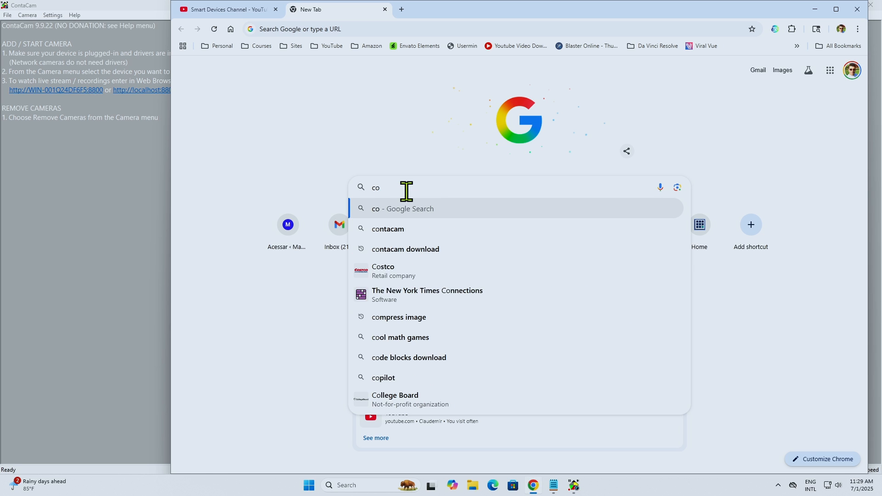
{"action": "type", "text": "n"}
{"action": "key", "text": "Return"}
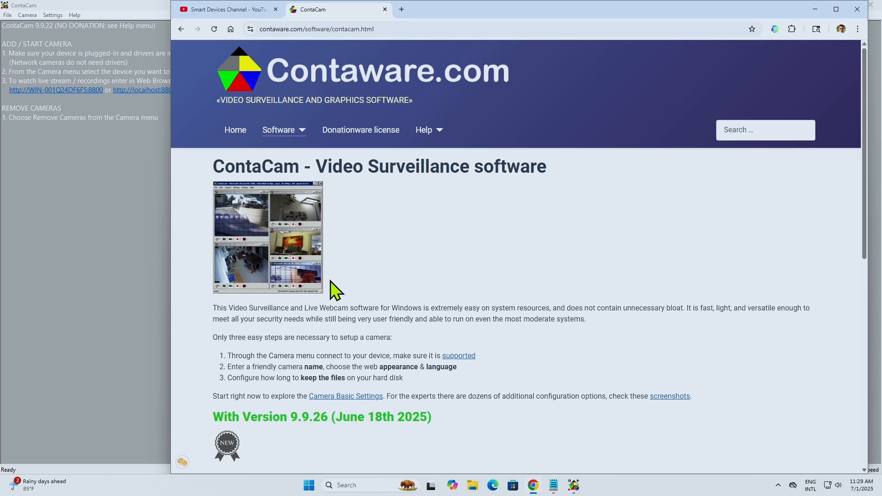
- Review the ContaCam page's setup steps, latest version notes and feature list
{"action": "scroll", "coordinate": [398, 265], "scroll_direction": "down", "scroll_amount": 2}
{"action": "scroll", "coordinate": [397, 266], "scroll_direction": "down", "scroll_amount": 5}
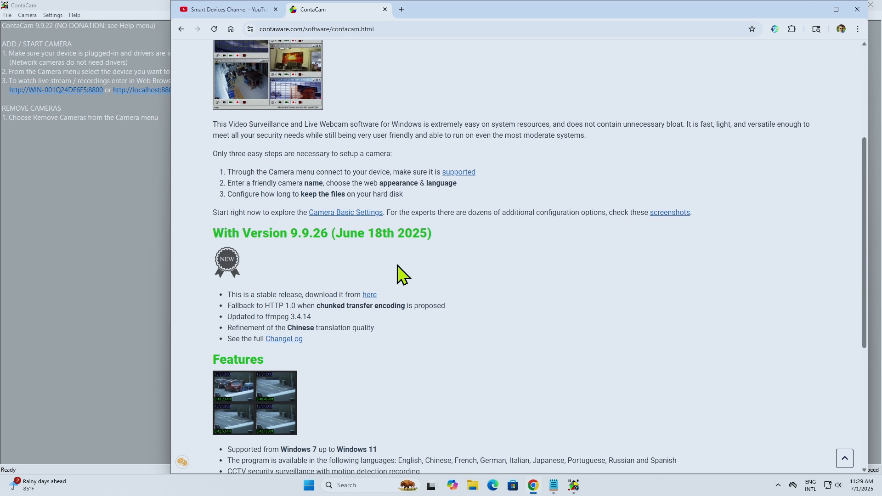
{"action": "scroll", "coordinate": [398, 266], "scroll_direction": "down", "scroll_amount": 2}
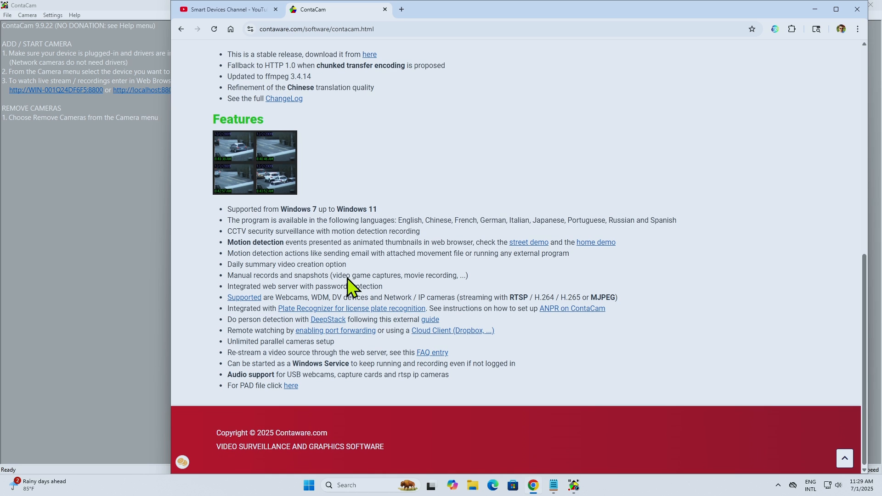
{"action": "scroll", "coordinate": [347, 279], "scroll_direction": "up", "scroll_amount": 3}
{"action": "scroll", "coordinate": [347, 278], "scroll_direction": "up", "scroll_amount": 6}
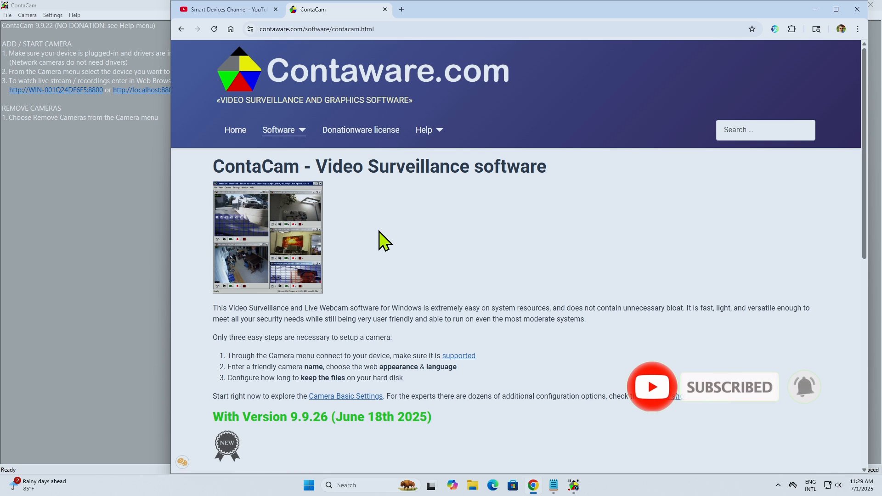
{"action": "scroll", "coordinate": [414, 215], "scroll_direction": "down", "scroll_amount": 4}
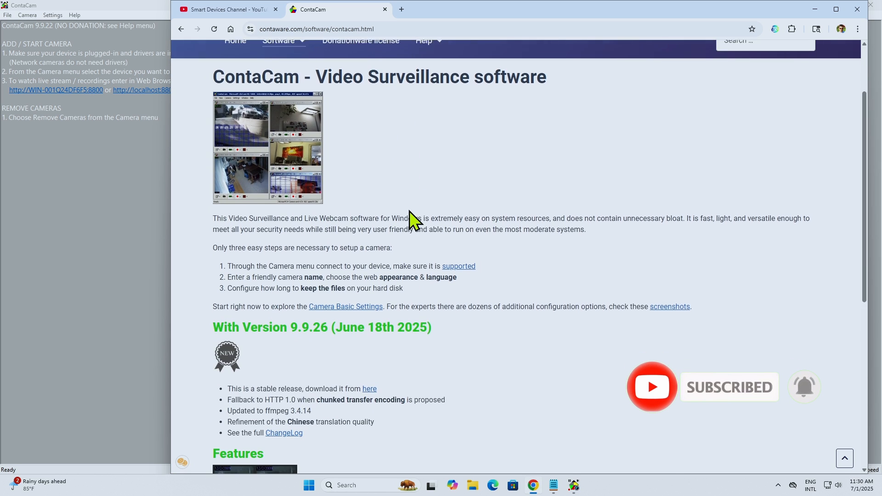
{"action": "scroll", "coordinate": [414, 218], "scroll_direction": "up", "scroll_amount": 5}
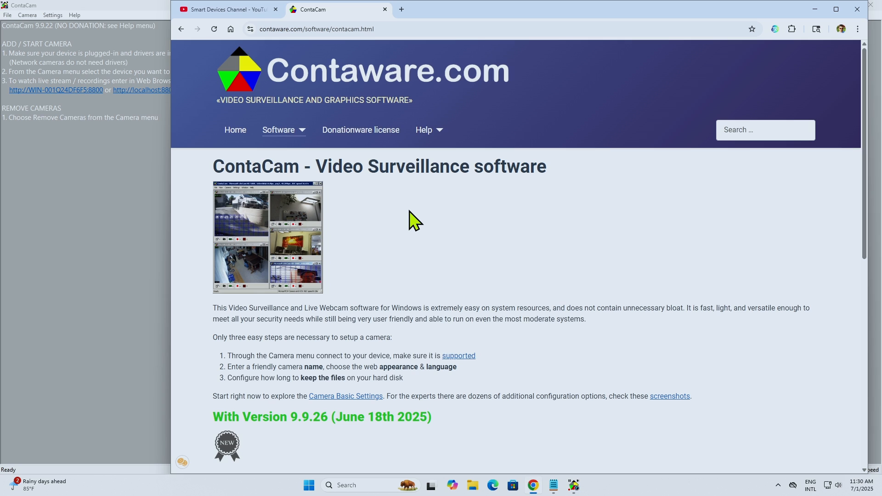
- Minimize the browser and bring up ContaCam from the hidden system tray icons
{"action": "left_click", "coordinate": [816, 10]}
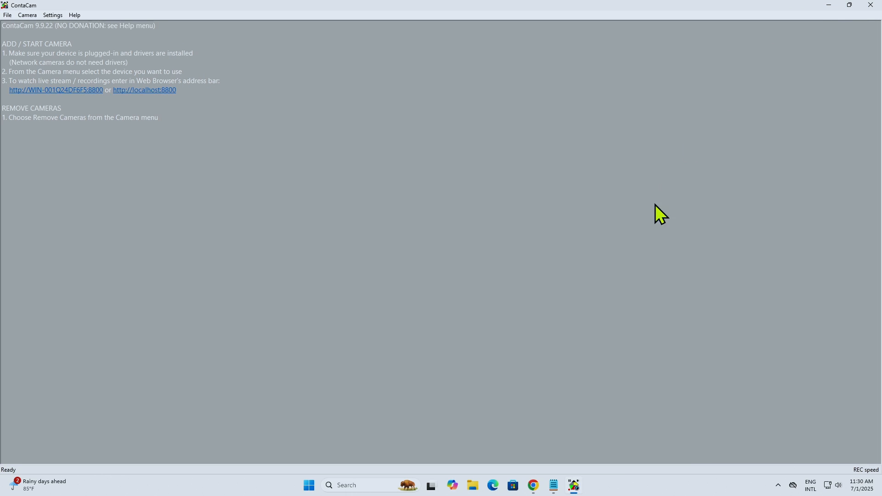
{"action": "left_click", "coordinate": [777, 484]}
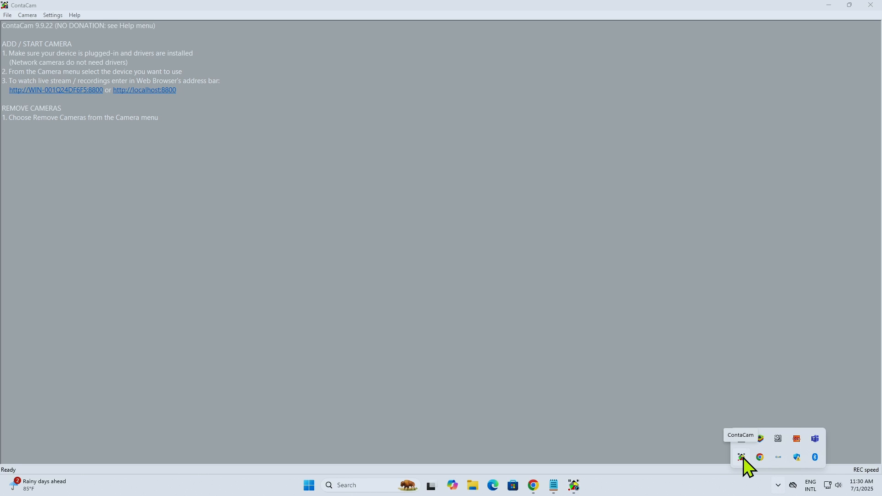
{"action": "left_click", "coordinate": [743, 458]}
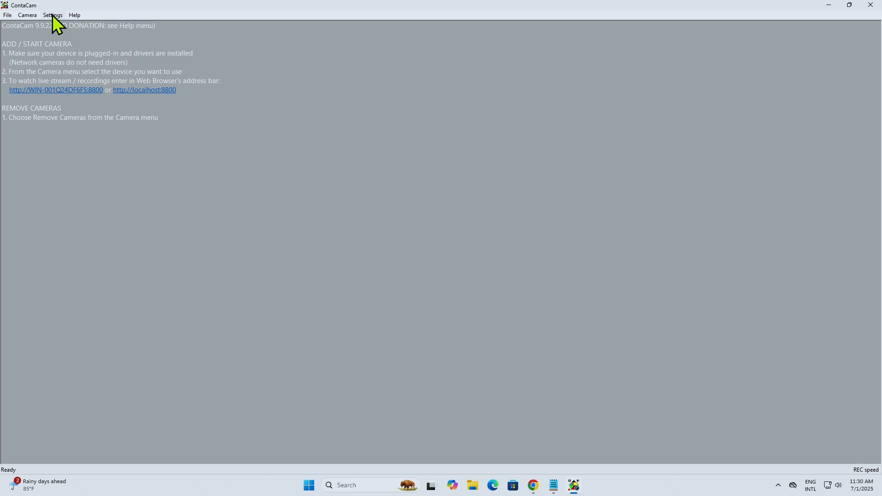
- Connect the network camera at 10.0.0.216 on port 554 with TP-Link Tapo (RTSP) and place its live view in the workspace's upper-left corner
{"action": "left_click", "coordinate": [28, 19]}
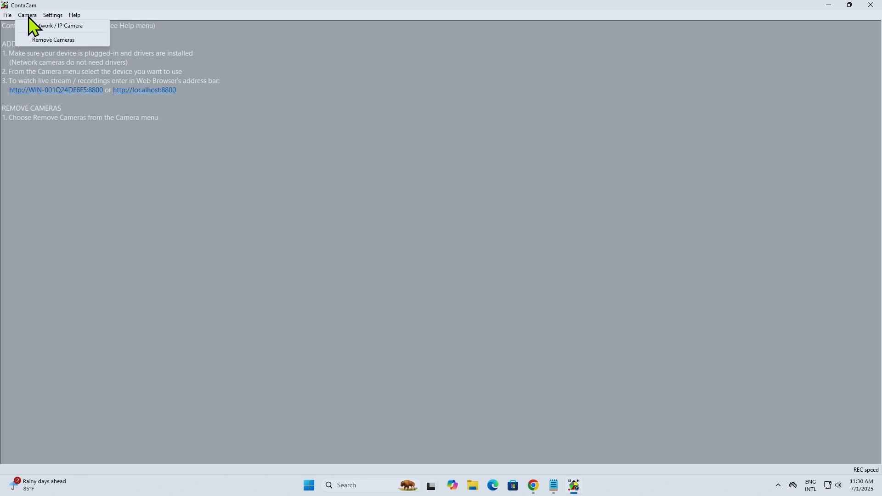
{"action": "left_click", "coordinate": [51, 28]}
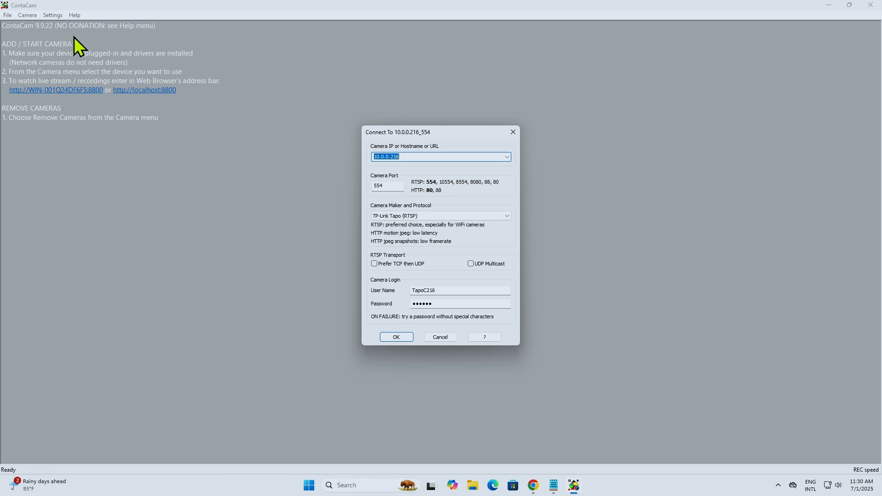
{"action": "left_click", "coordinate": [414, 158]}
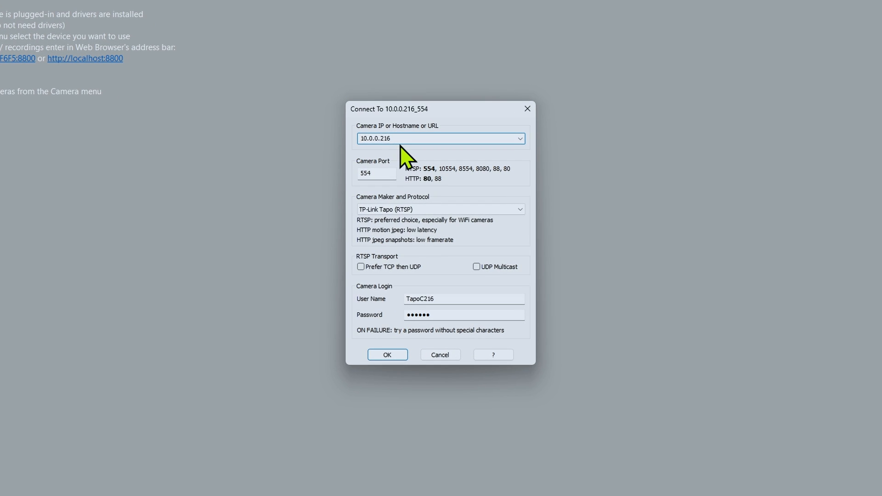
{"action": "left_click_drag", "start_coordinate": [381, 176], "coordinate": [353, 176]}
{"action": "left_click", "coordinate": [377, 174]}
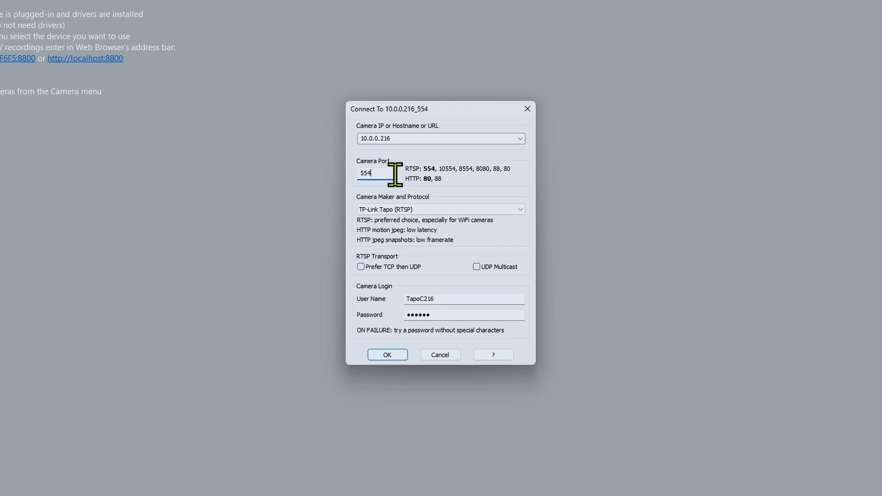
{"action": "left_click", "coordinate": [425, 210]}
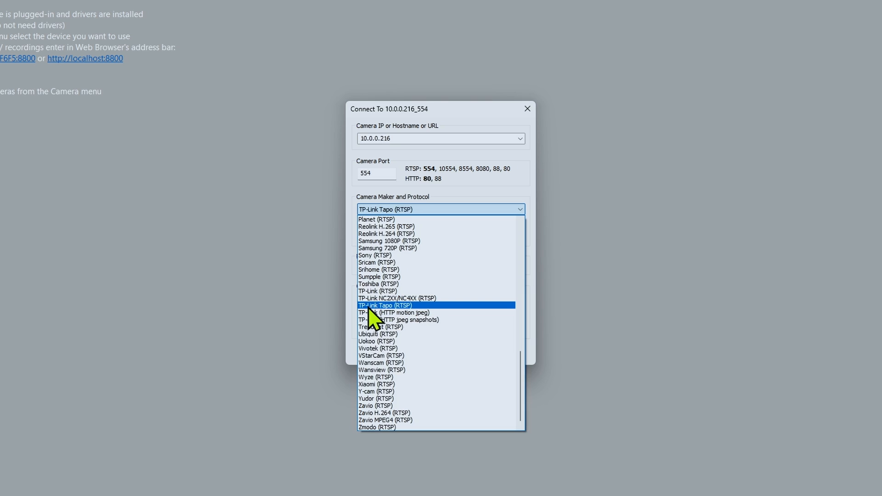
{"action": "left_click", "coordinate": [414, 306]}
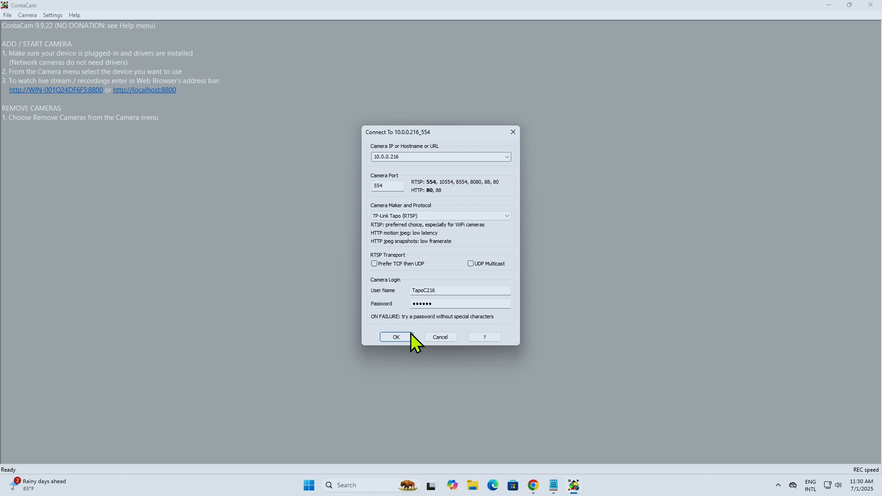
{"action": "left_click", "coordinate": [400, 338]}
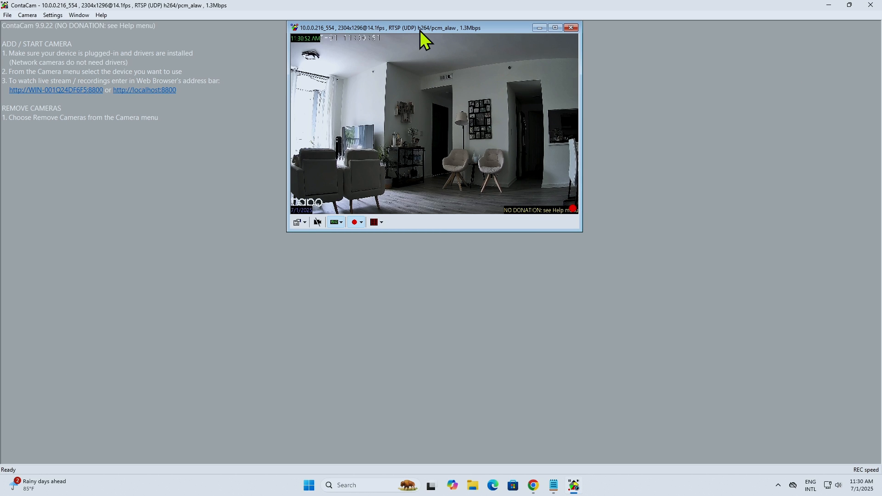
{"action": "left_click_drag", "start_coordinate": [420, 30], "coordinate": [134, 34]}
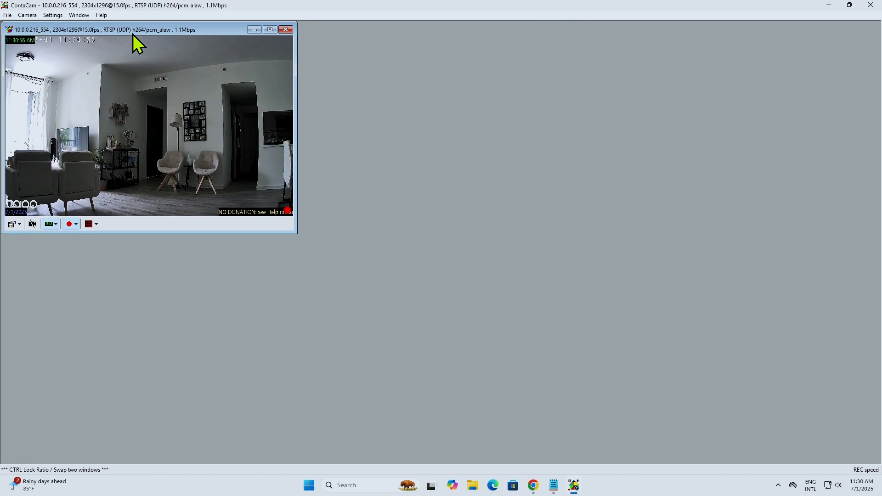
- View the 10.0.0.216 live feed maximized and in full screen, and restore its window to normal size
{"action": "double_click", "coordinate": [133, 34]}
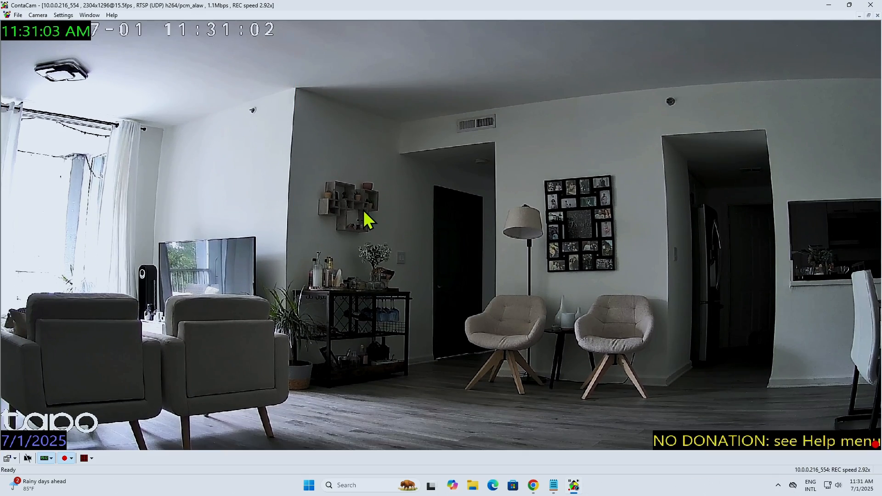
{"action": "double_click", "coordinate": [364, 212]}
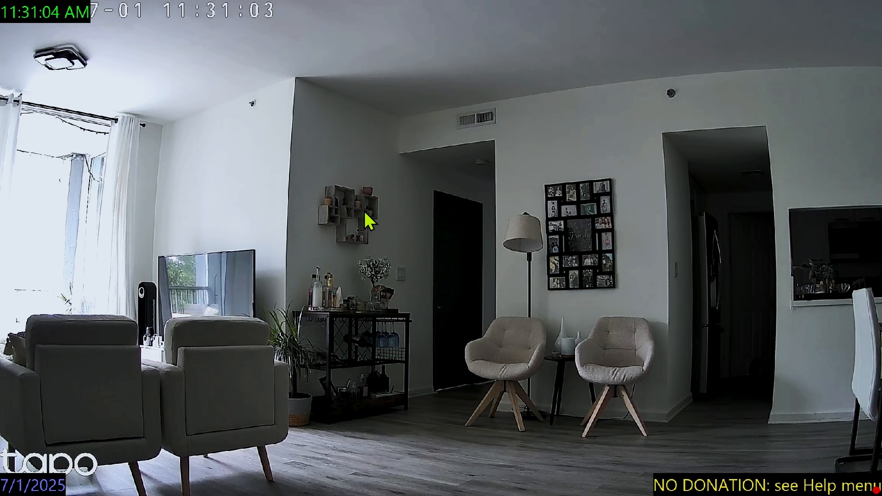
{"action": "double_click", "coordinate": [366, 213]}
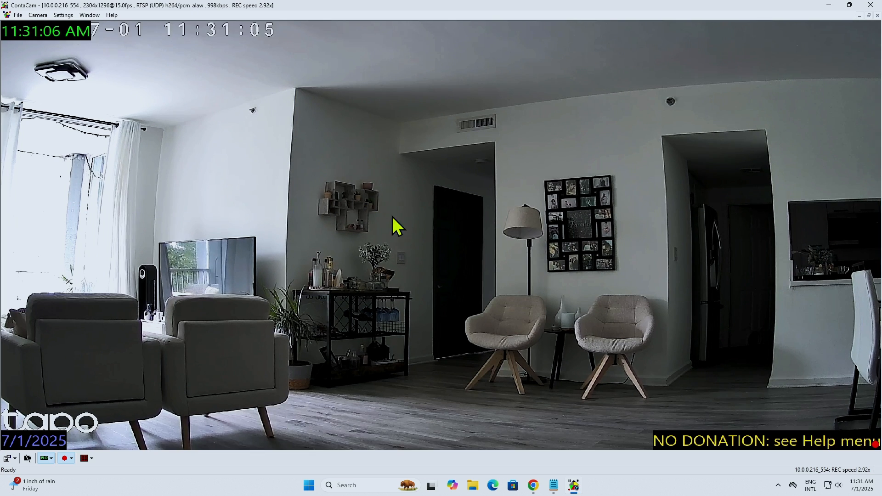
{"action": "left_click", "coordinate": [869, 15]}
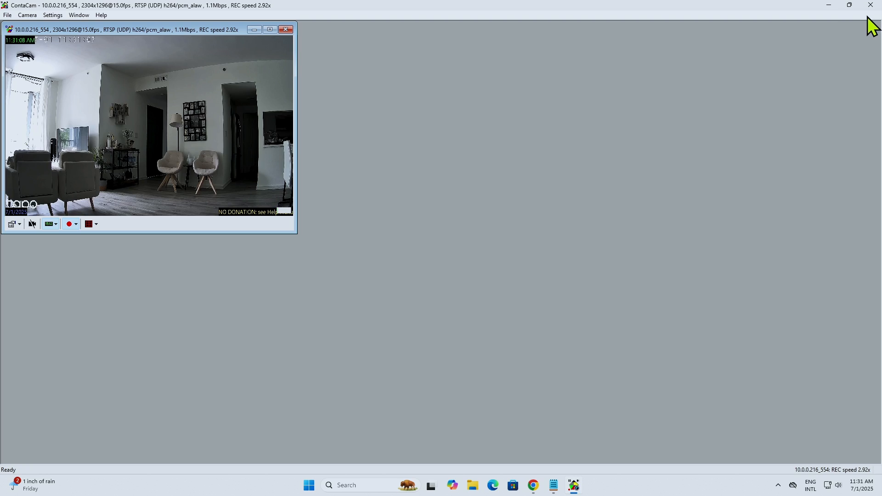
- Connect the network camera at 10.0.0.200 with TP-Link Tapo (RTSP) and place its live view beside the 10.0.0.216 window
{"action": "left_click", "coordinate": [32, 16]}
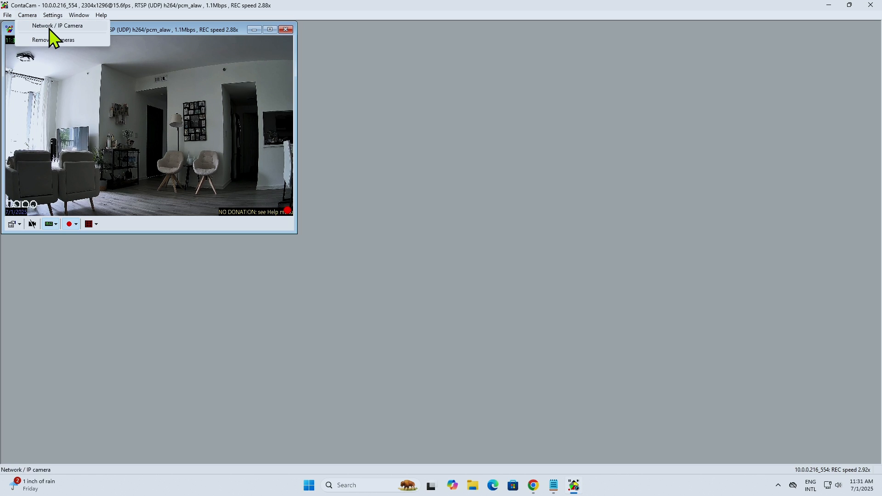
{"action": "left_click", "coordinate": [49, 28]}
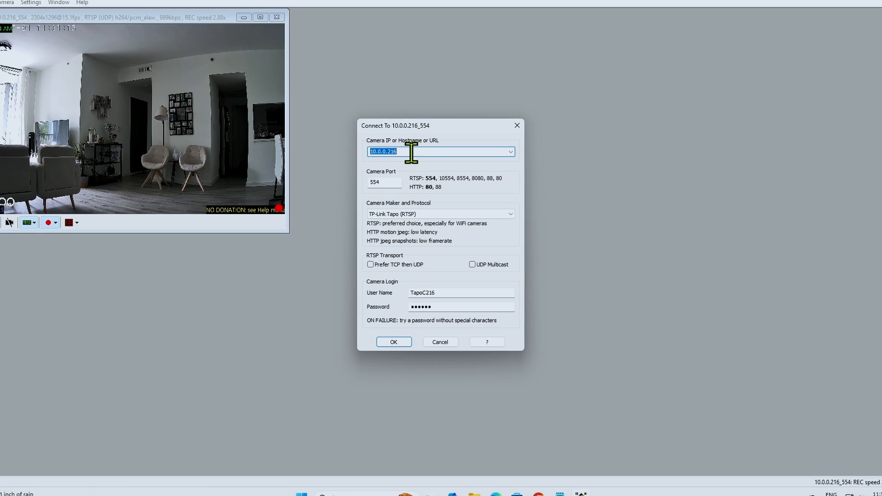
{"action": "left_click", "coordinate": [422, 158]}
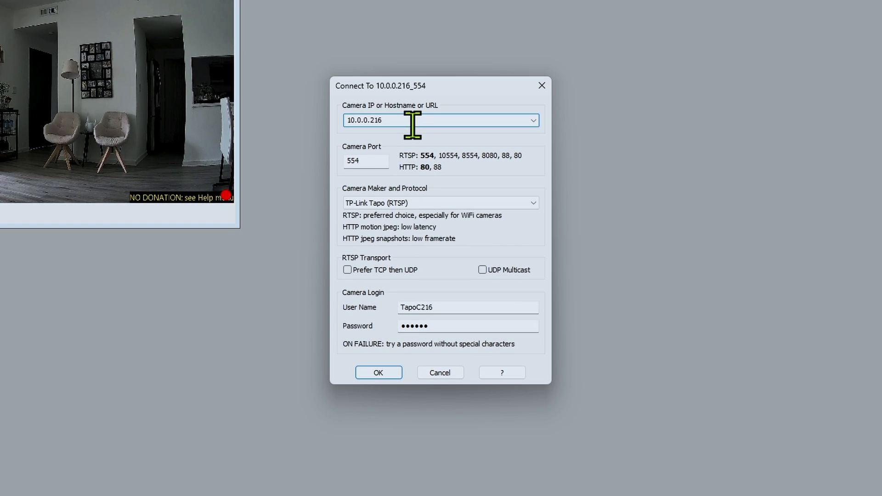
{"action": "key", "text": "BackSpace"}
{"action": "key", "text": "BackSpace"}
{"action": "type", "text": "00"}
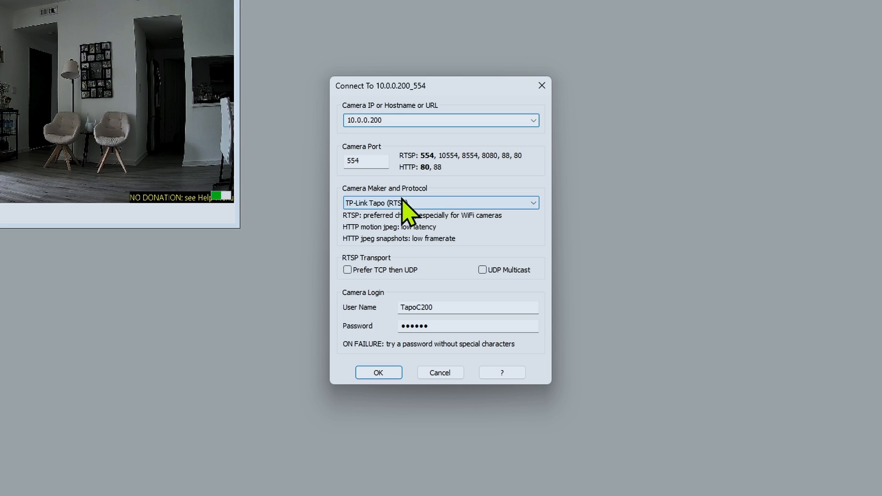
{"action": "left_click", "coordinate": [414, 204]}
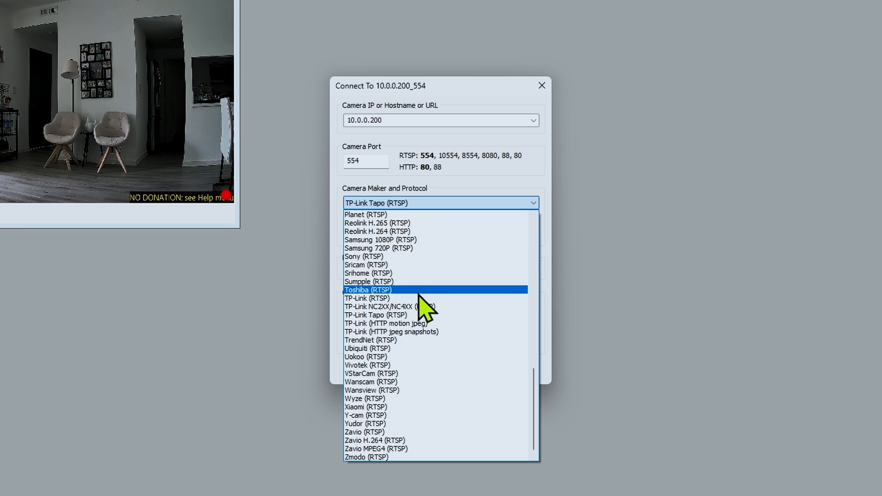
{"action": "left_click", "coordinate": [487, 174]}
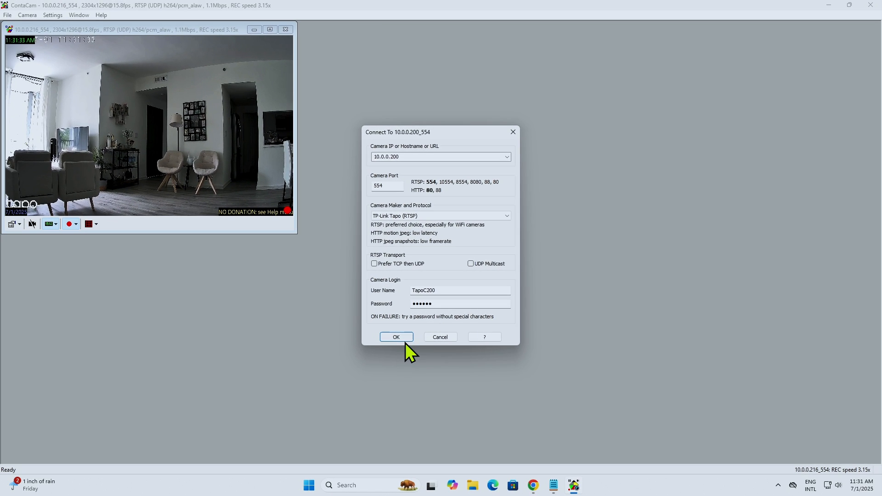
{"action": "left_click", "coordinate": [399, 338]}
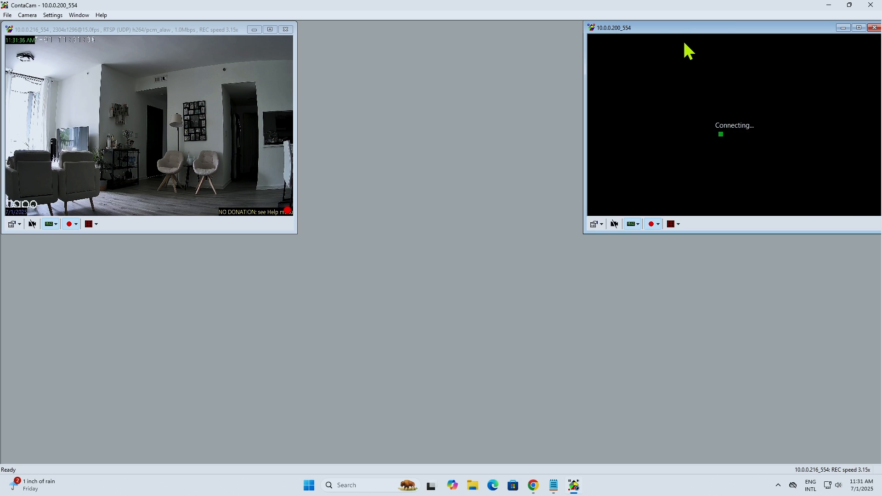
{"action": "left_click_drag", "start_coordinate": [680, 29], "coordinate": [391, 29]}
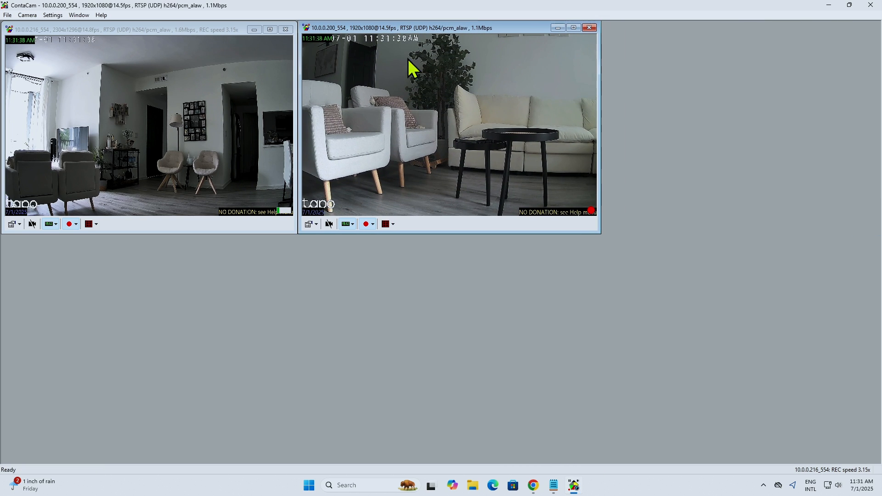
- Connect the network camera at 10.0.0.100 on port 554 with TP-Link Tapo (RTSP) and place its live view beside the 10.0.0.200 window
{"action": "left_click", "coordinate": [31, 15]}
{"action": "left_click", "coordinate": [56, 29]}
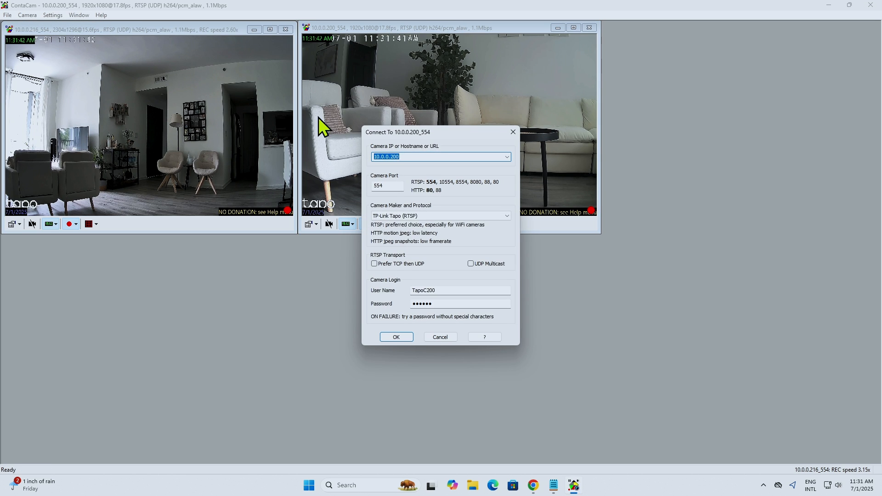
{"action": "left_click", "coordinate": [433, 157]}
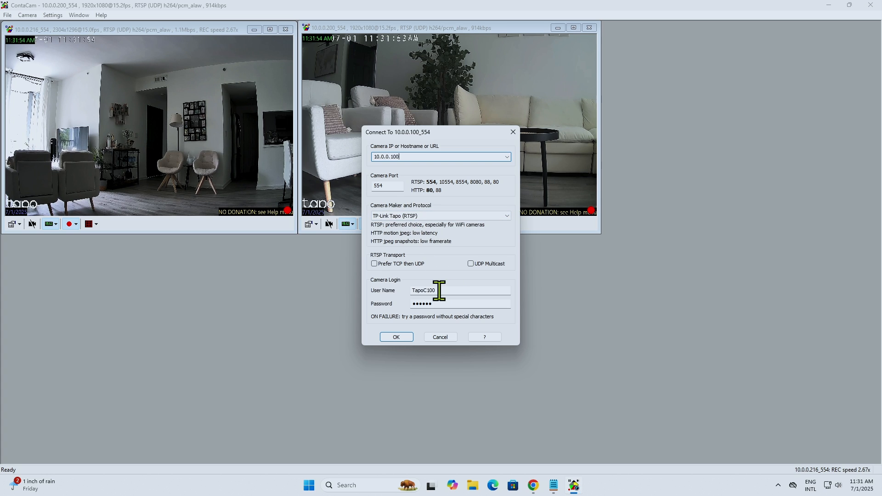
{"action": "left_click_drag", "start_coordinate": [441, 292], "coordinate": [410, 292]}
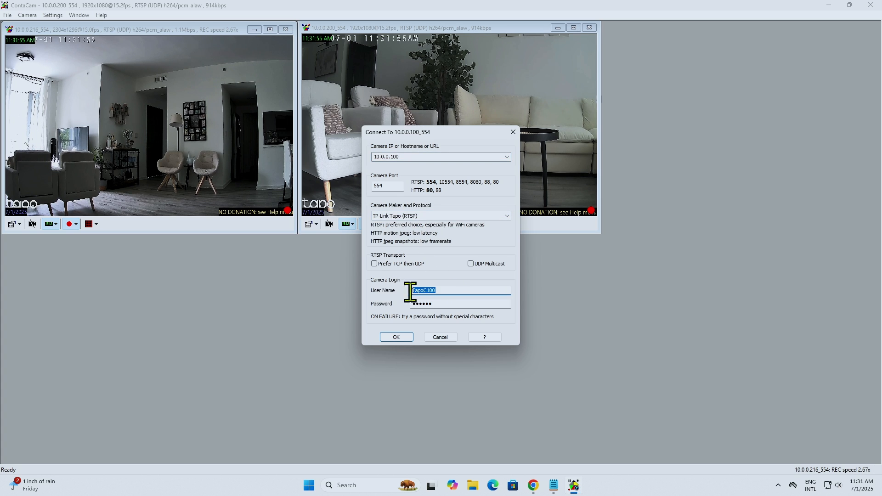
{"action": "left_click", "coordinate": [454, 293]}
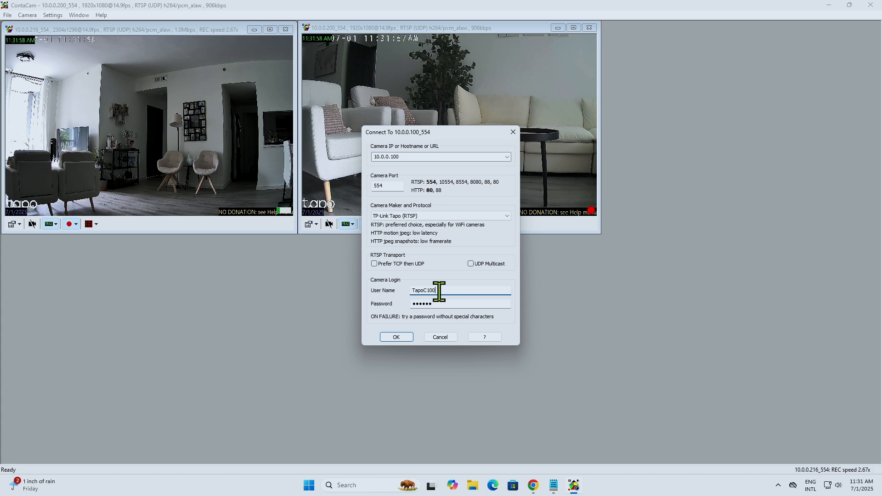
{"action": "left_click_drag", "start_coordinate": [440, 292], "coordinate": [413, 292]}
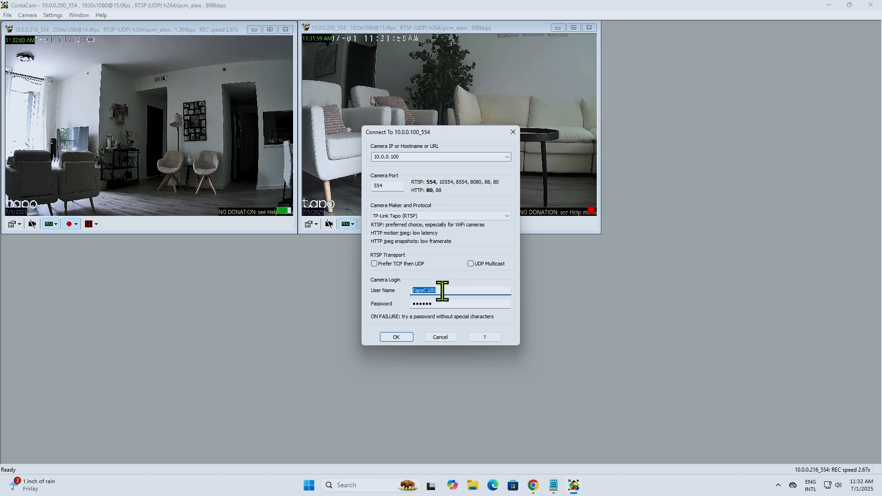
{"action": "left_click", "coordinate": [443, 291]}
{"action": "left_click", "coordinate": [554, 485]}
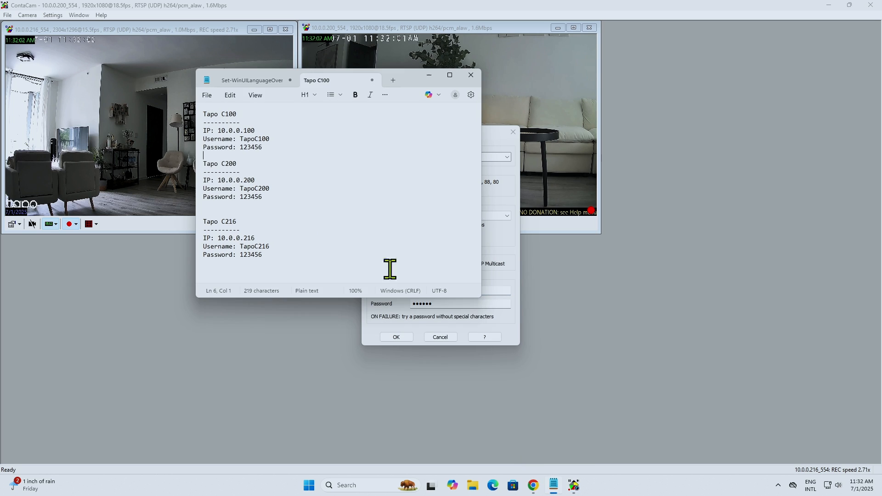
{"action": "left_click", "coordinate": [425, 76]}
{"action": "left_click", "coordinate": [396, 337]}
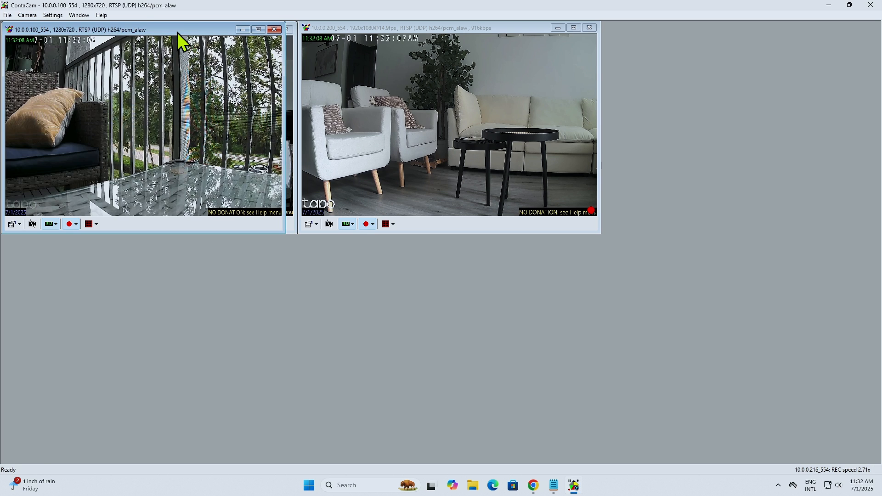
{"action": "left_click_drag", "start_coordinate": [178, 33], "coordinate": [784, 33]}
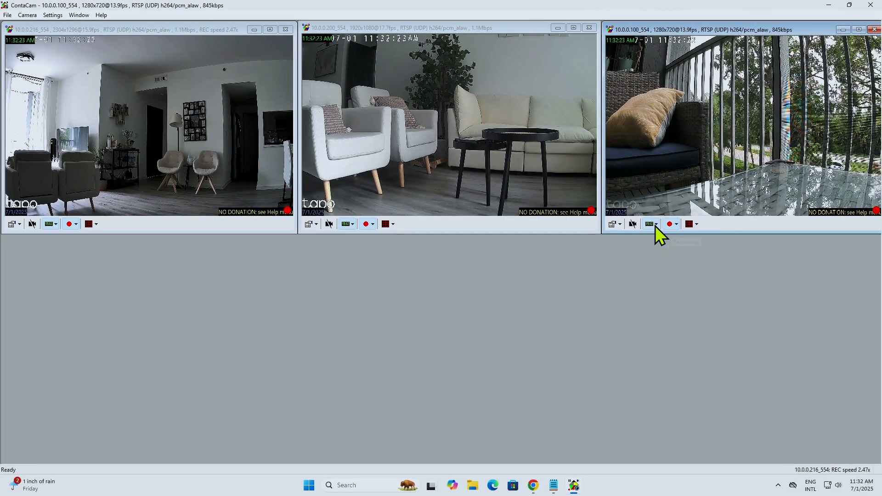
- Check the frame stamp options of the 10.0.0.100 camera, and view the 10.0.0.200 feed in full screen before returning to the workspace
{"action": "left_click", "coordinate": [656, 224]}
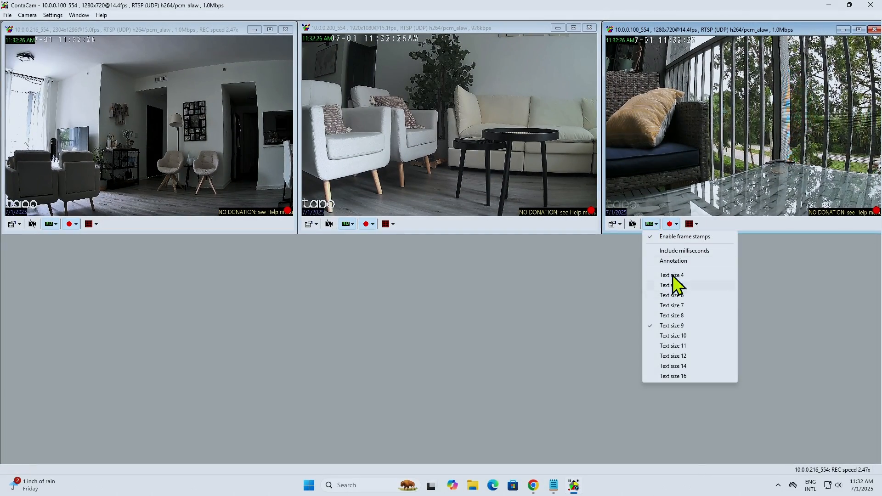
{"action": "left_click", "coordinate": [629, 124]}
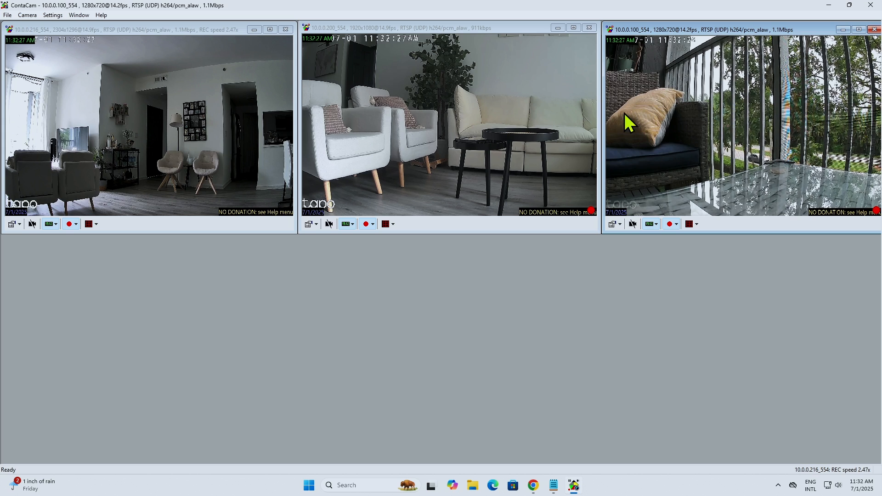
{"action": "double_click", "coordinate": [360, 73]}
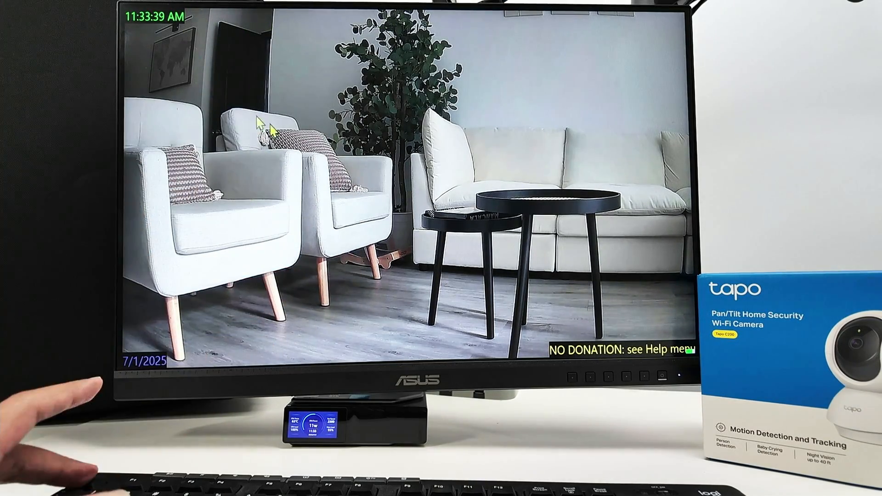
{"action": "key", "text": "Escape"}
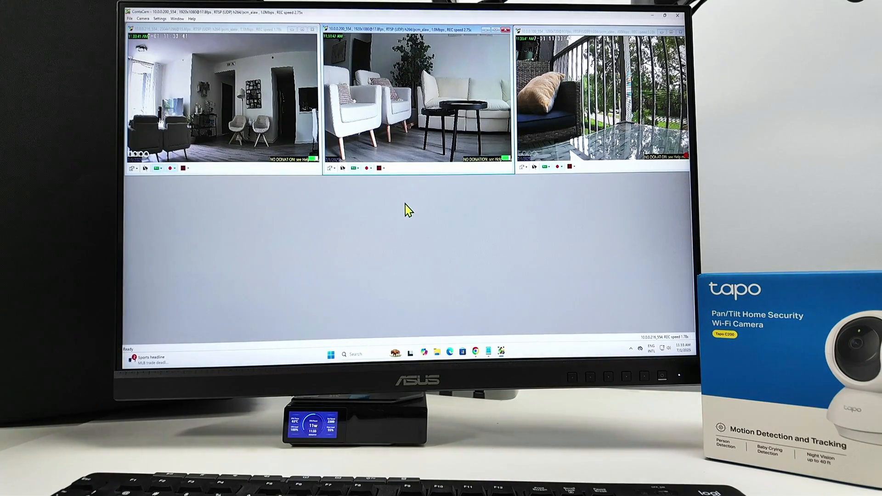
- Open the 10.0.0.200 camera's recordings in File Explorer and look through the day's recorded files
{"action": "left_click", "coordinate": [369, 168]}
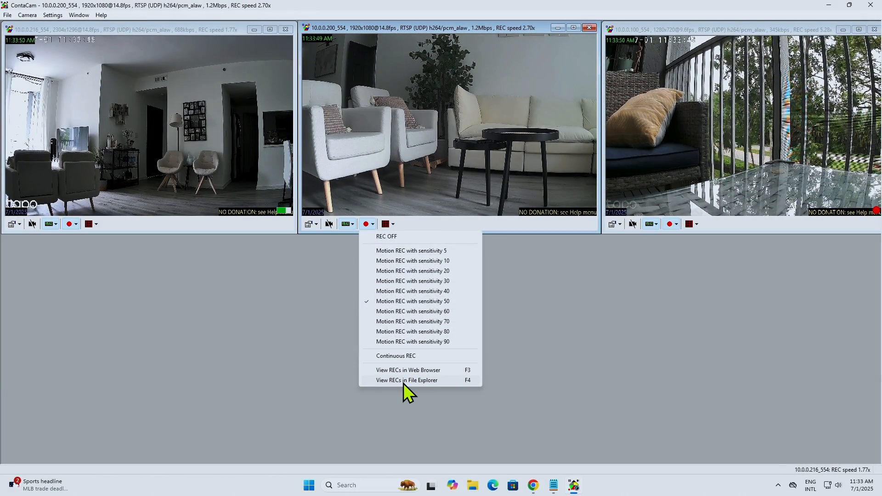
{"action": "left_click", "coordinate": [403, 383]}
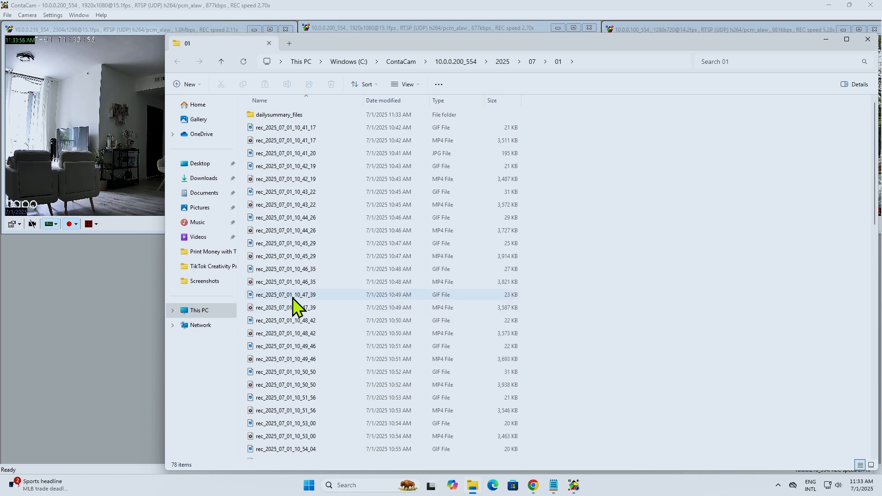
{"action": "scroll", "coordinate": [311, 301], "scroll_direction": "down", "scroll_amount": 12}
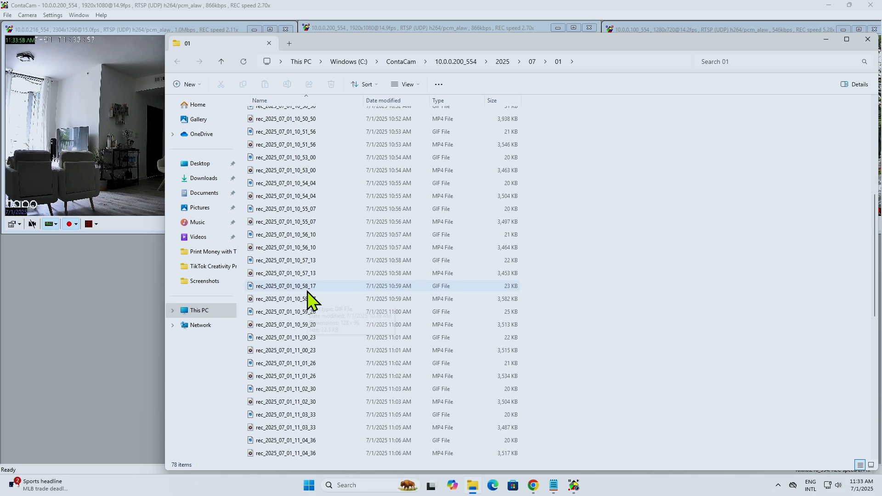
{"action": "scroll", "coordinate": [311, 301], "scroll_direction": "down", "scroll_amount": 4}
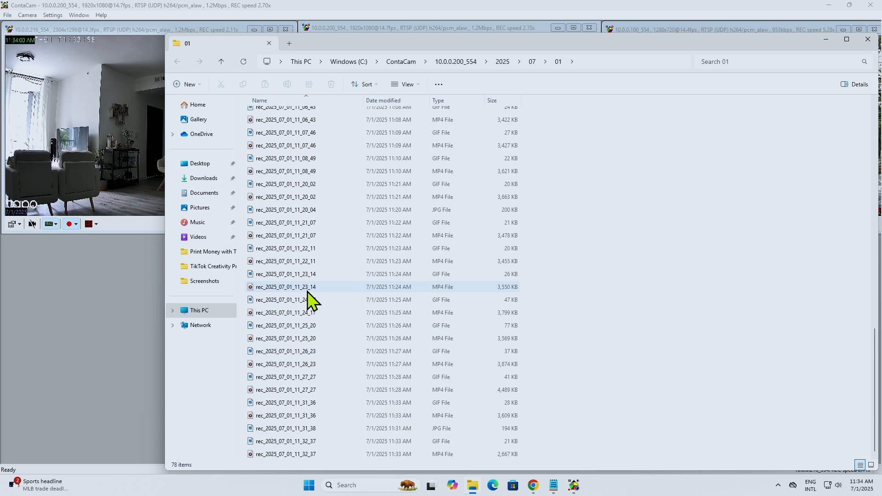
{"action": "scroll", "coordinate": [306, 296], "scroll_direction": "up", "scroll_amount": 15}
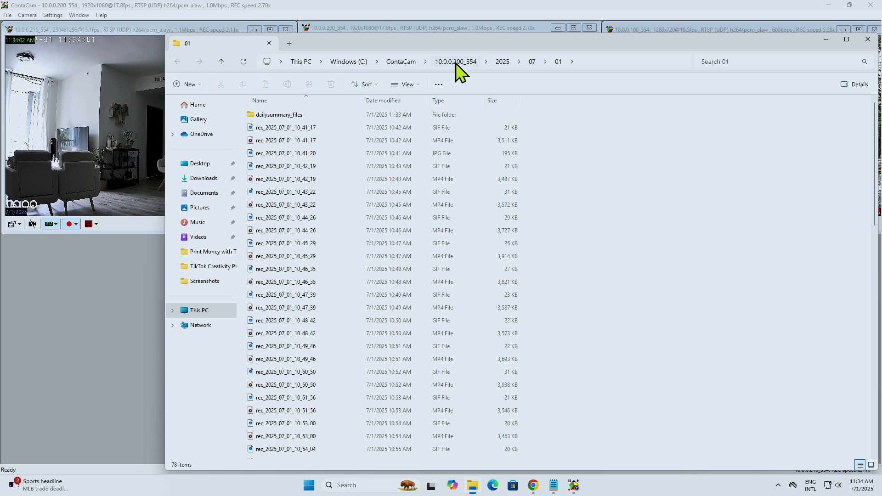
- Go up to the ContaCam folder and browse back into 10.0.0.200_554, 2025, 07 and 01
{"action": "left_click", "coordinate": [407, 63]}
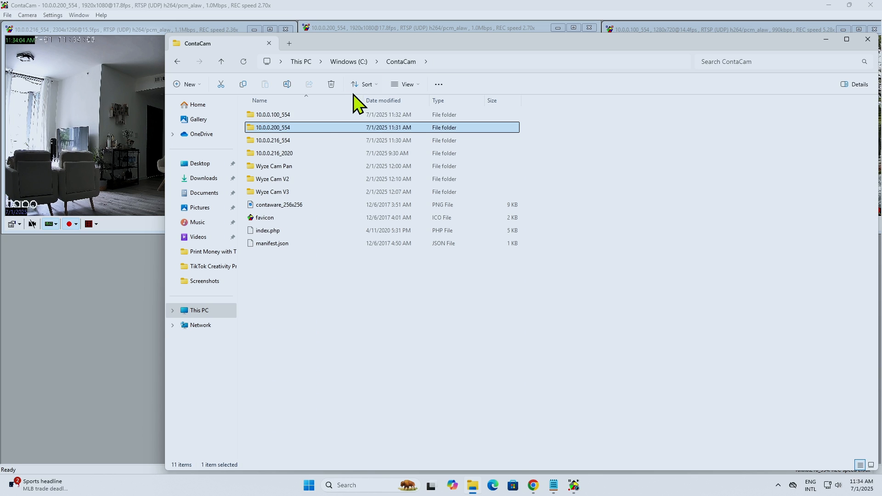
{"action": "double_click", "coordinate": [274, 130]}
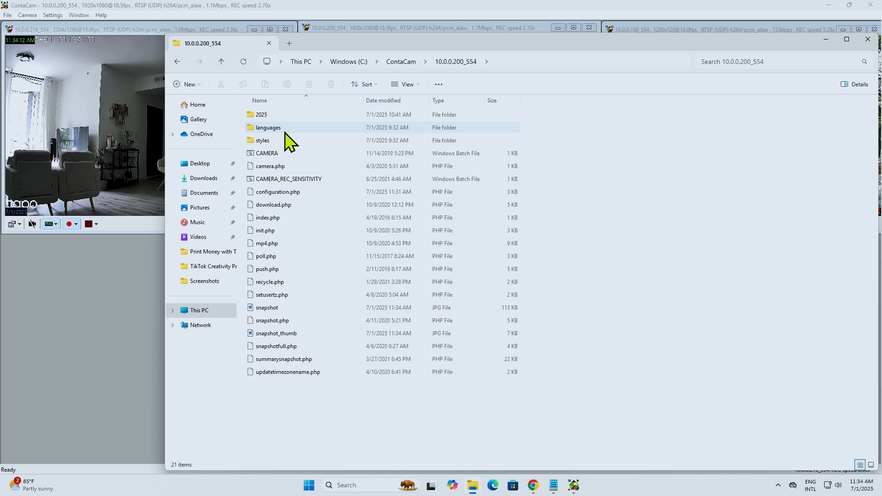
{"action": "double_click", "coordinate": [275, 118]}
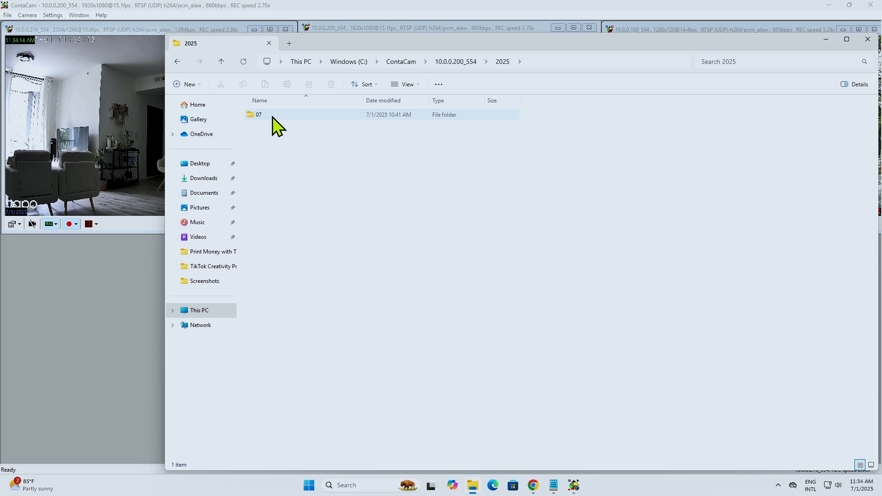
{"action": "double_click", "coordinate": [270, 115]}
{"action": "double_click", "coordinate": [268, 118]}
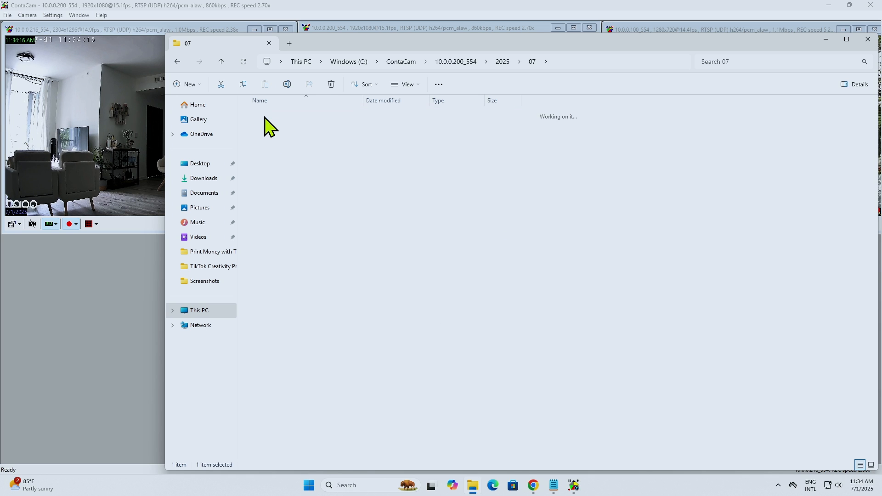
- Play the MP4 recording rec_2025_07_01_10_56_10, and close the player and the recordings folder
{"action": "scroll", "coordinate": [295, 222], "scroll_direction": "down", "scroll_amount": 8}
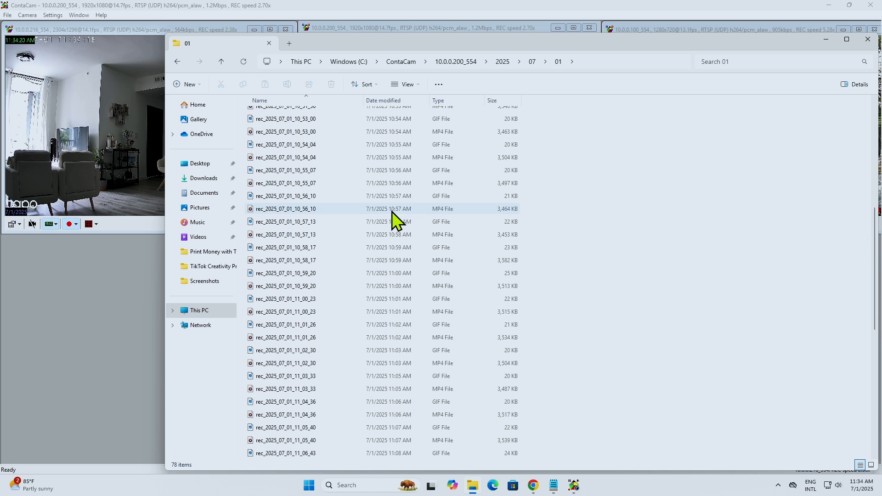
{"action": "left_click", "coordinate": [290, 211]}
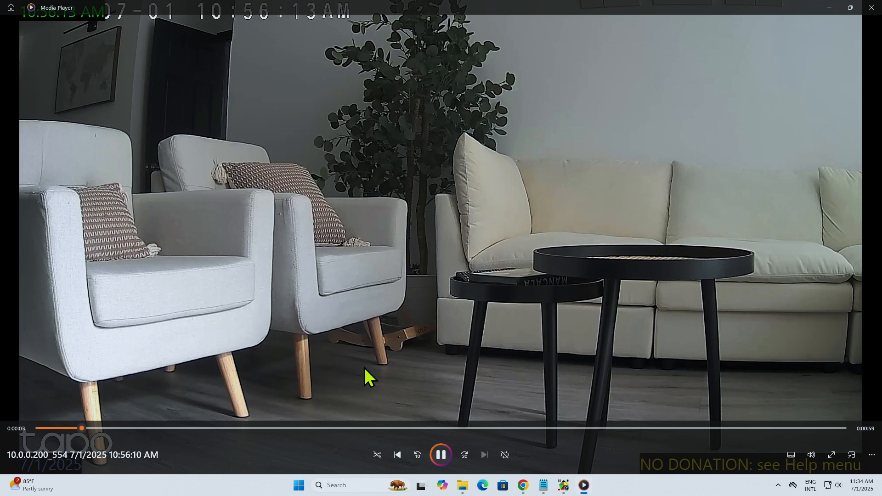
{"action": "left_click", "coordinate": [875, 10]}
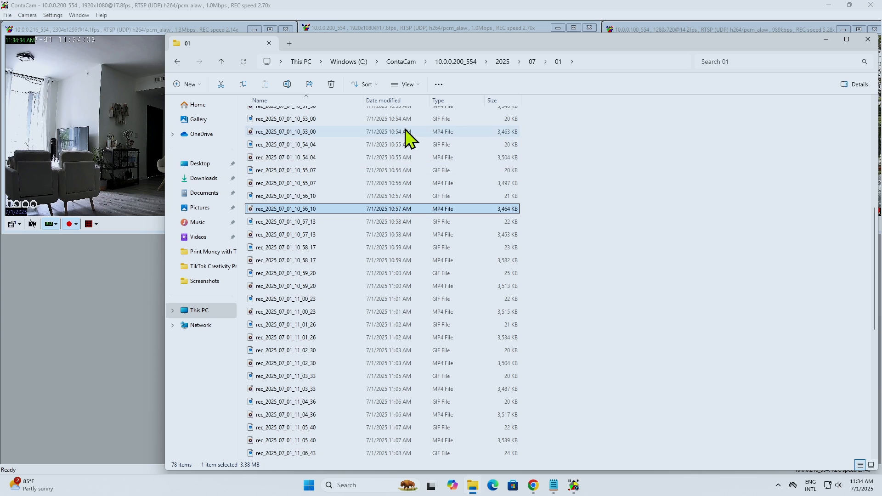
{"action": "left_click", "coordinate": [221, 61]}
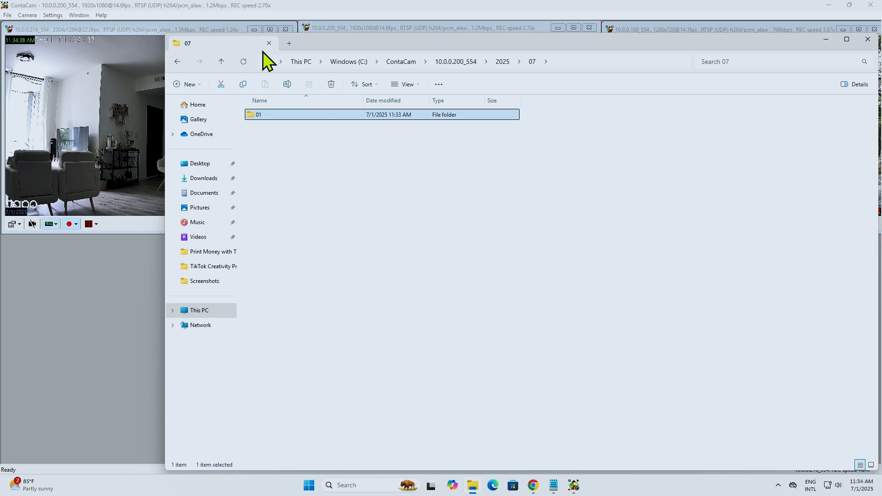
{"action": "left_click", "coordinate": [273, 44]}
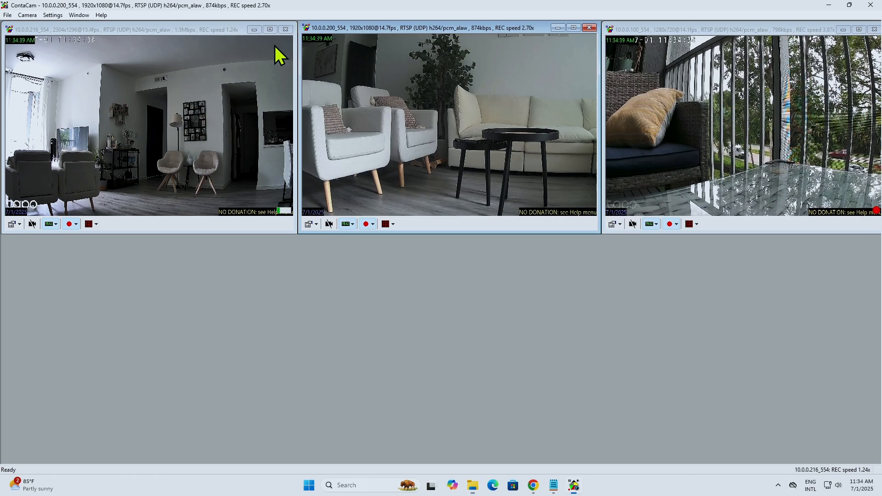
- Play the 10:45:29 AM clip of the 10.0.0.200 camera in the web browser, and download it and show it in its folder
{"action": "left_click", "coordinate": [371, 223]}
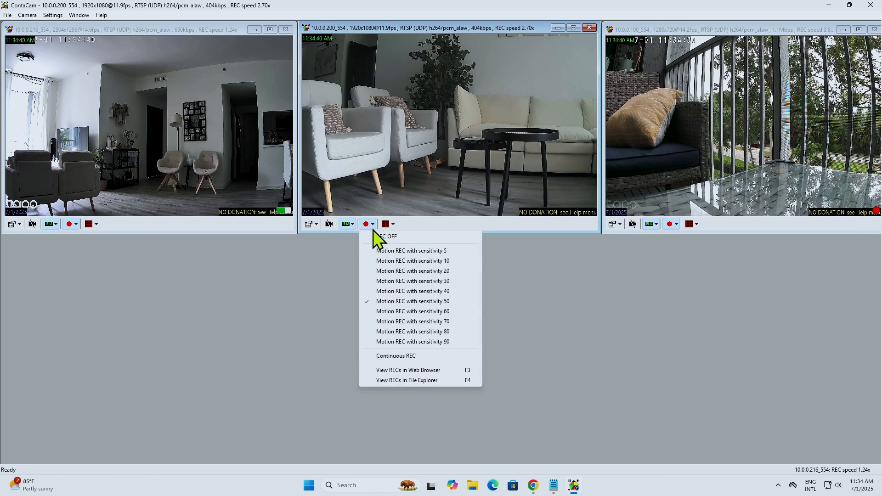
{"action": "left_click", "coordinate": [411, 371]}
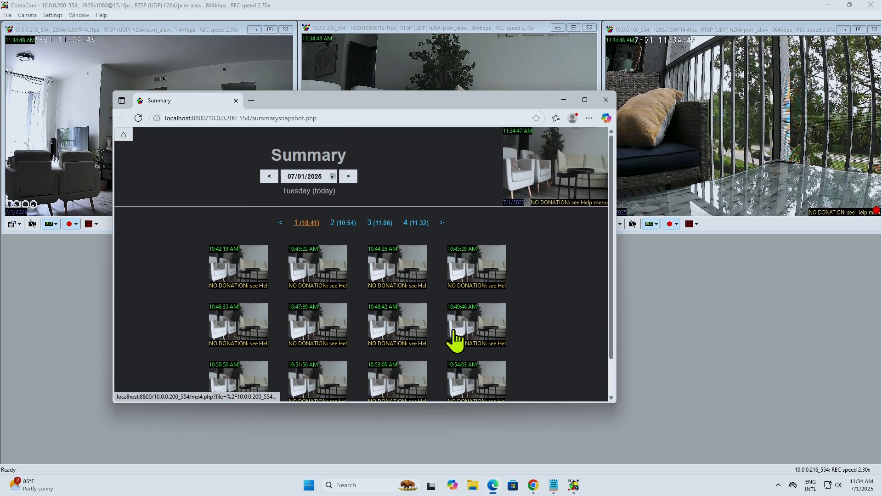
{"action": "left_click", "coordinate": [473, 269]}
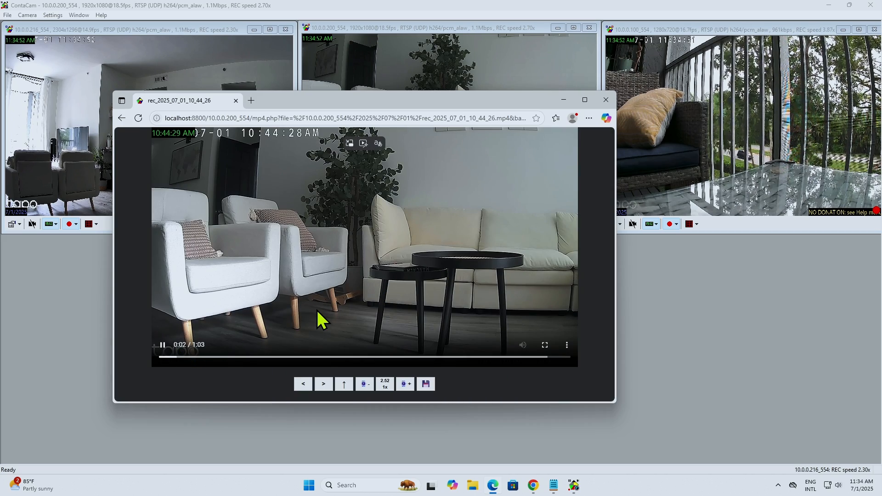
{"action": "left_click", "coordinate": [426, 385]}
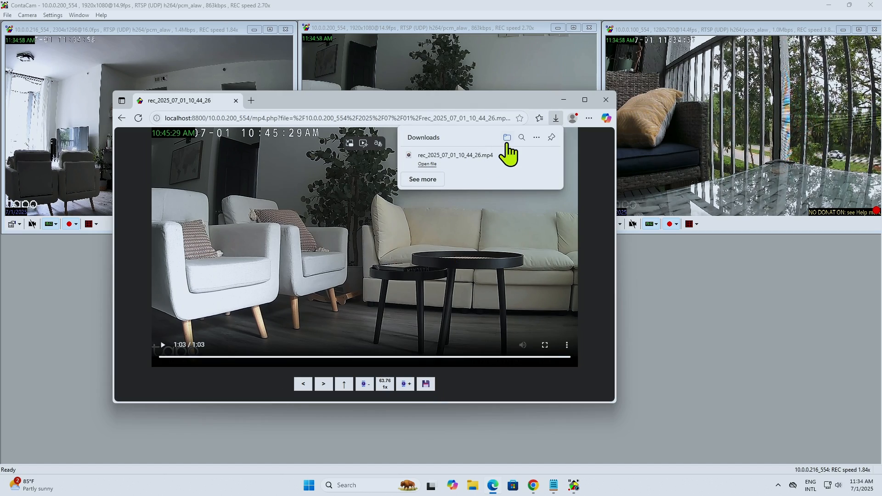
{"action": "left_click", "coordinate": [507, 138]}
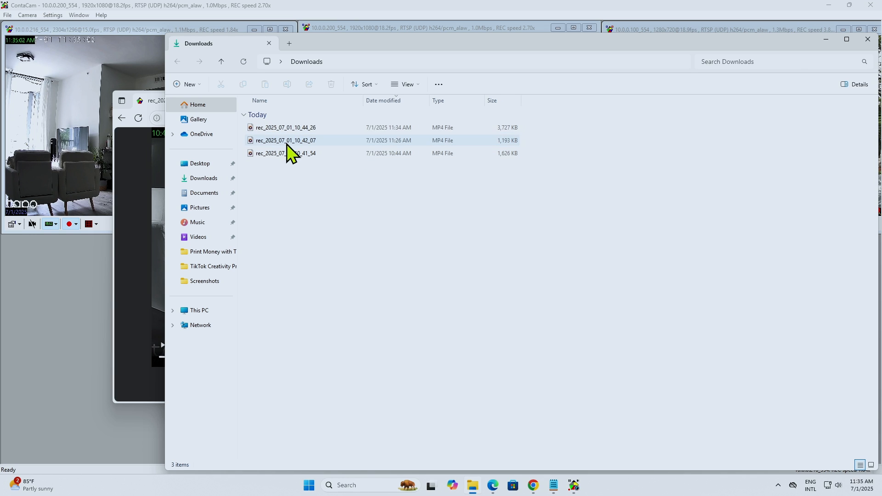
- Play the downloaded recordings rec_2025_07_01_10_41_54 and rec_2025_07_01_10_42_07, closing the player after each one
{"action": "double_click", "coordinate": [280, 154]}
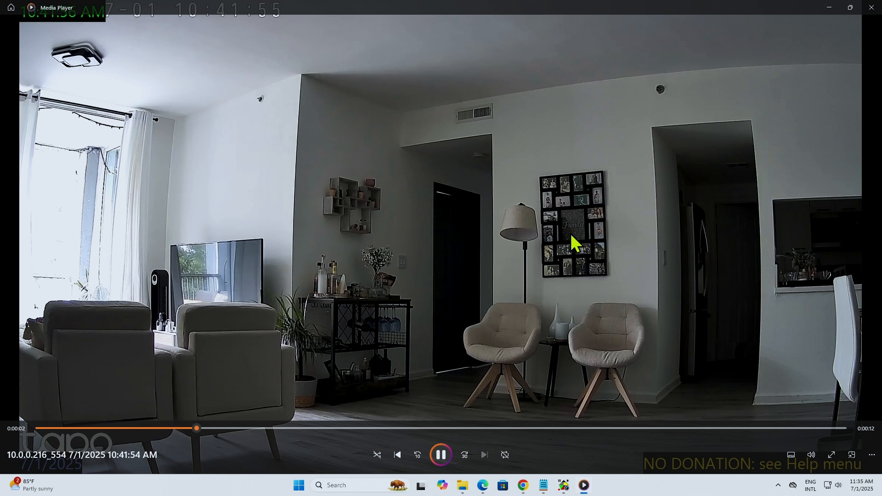
{"action": "left_click", "coordinate": [871, 7]}
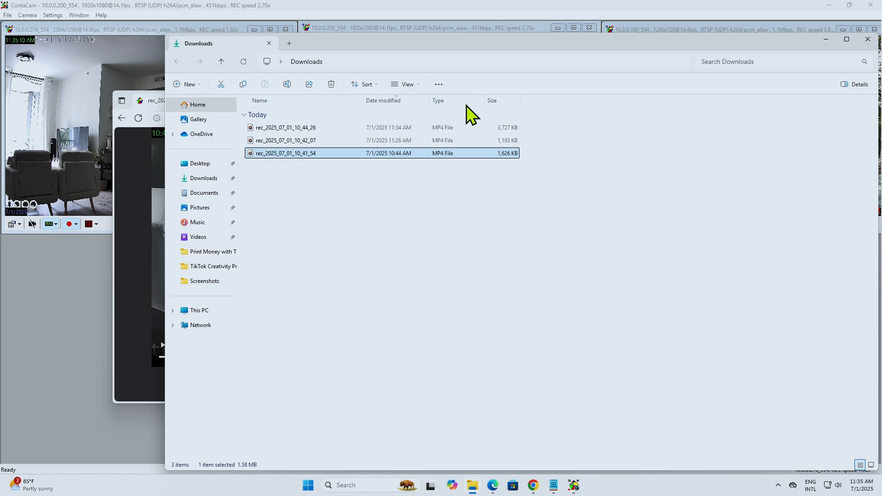
{"action": "double_click", "coordinate": [299, 140]}
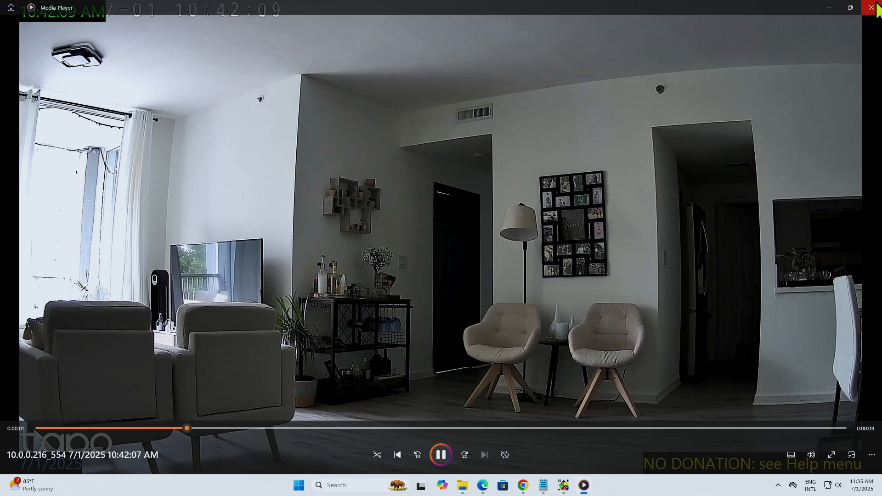
{"action": "left_click", "coordinate": [871, 8]}
- Play the downloaded recording rec_2025_07_01_10_44_26, and close the player, the Downloads folder and the browser playback window
{"action": "left_click", "coordinate": [281, 128]}
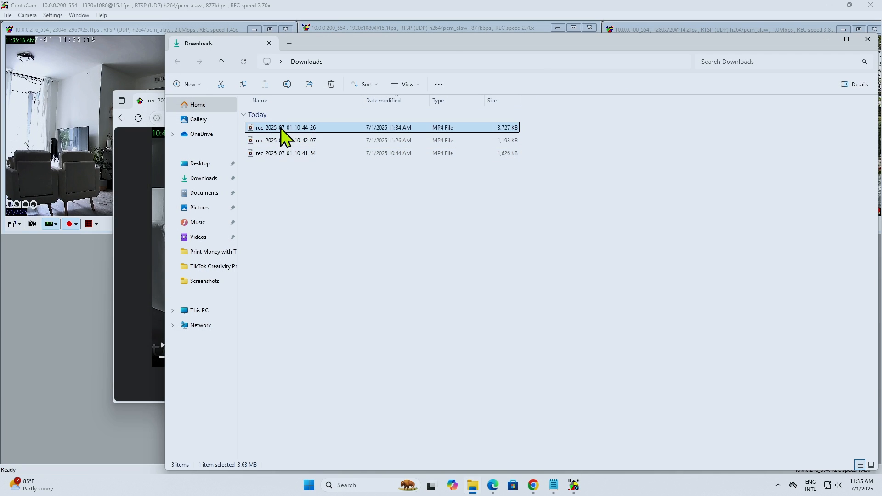
{"action": "double_click", "coordinate": [281, 129]}
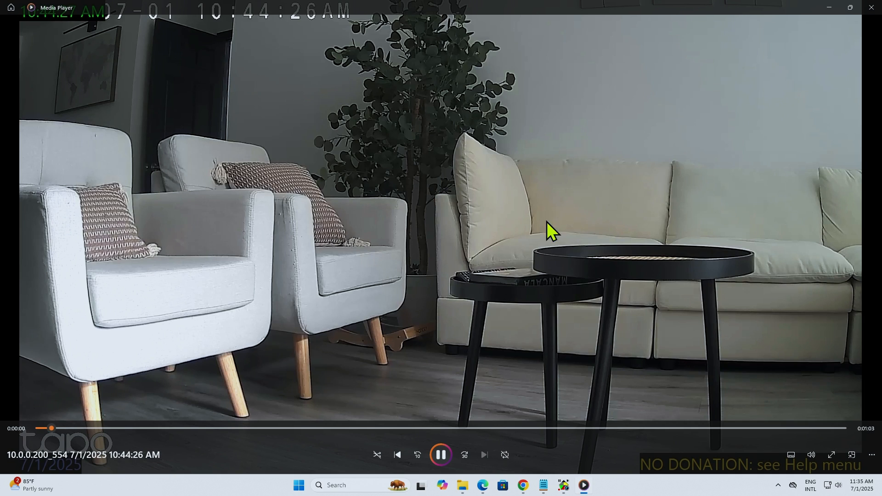
{"action": "left_click", "coordinate": [875, 13]}
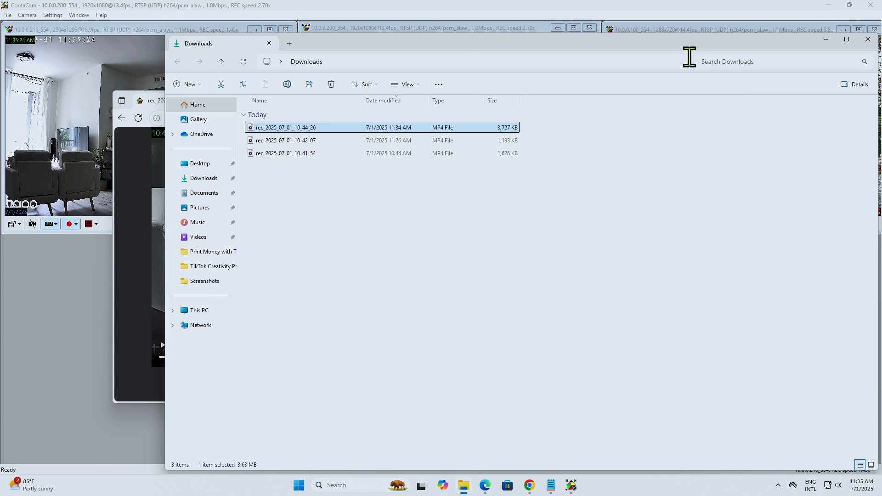
{"action": "left_click", "coordinate": [269, 44]}
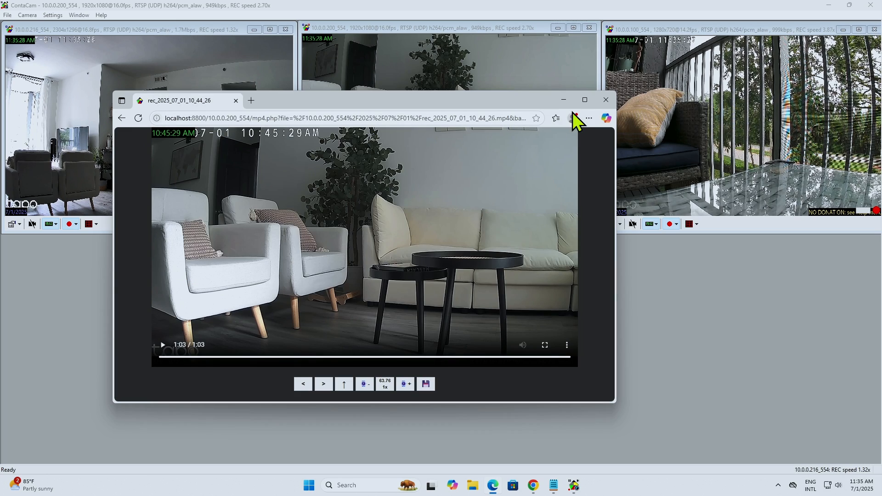
{"action": "left_click", "coordinate": [606, 99]}
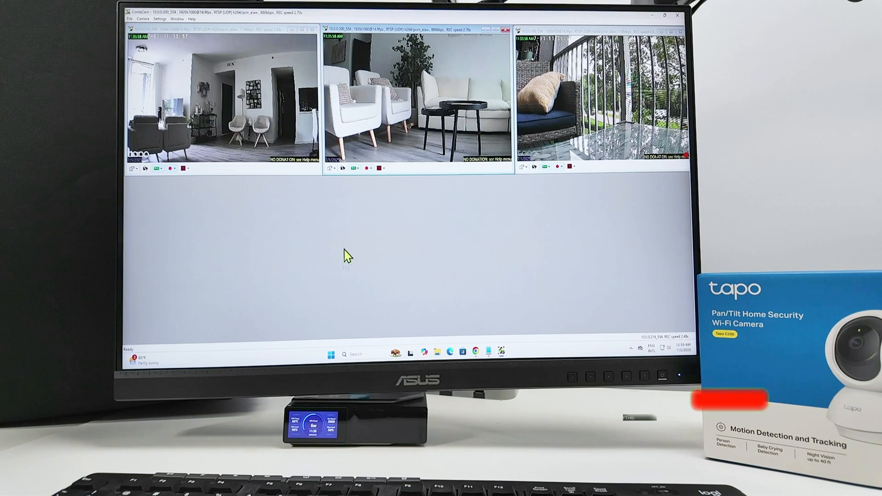
- Shrink the camera windows of 10.0.0.216_554 and 10.0.0.200_554 to a smaller size
{"action": "left_click_drag", "start_coordinate": [319, 175], "coordinate": [237, 134]}
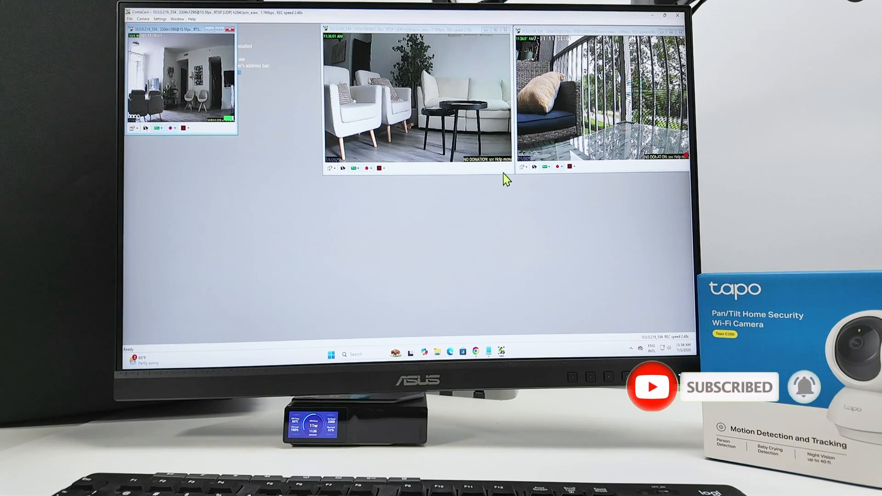
{"action": "left_click", "coordinate": [510, 173]}
{"action": "left_click_drag", "start_coordinate": [513, 174], "coordinate": [444, 135]}
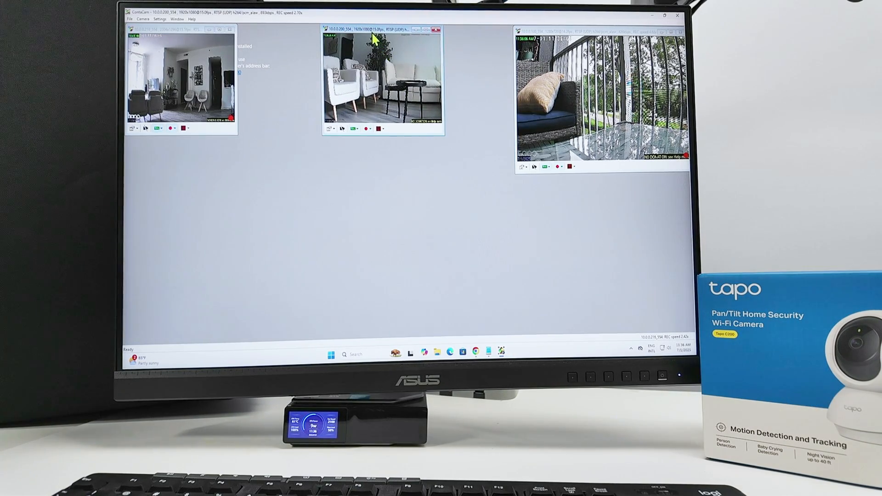
- Stack the 10.0.0.200 and 10.0.0.100 camera windows in a column below the 10.0.0.216 window and even out their widths
{"action": "left_click_drag", "start_coordinate": [373, 36], "coordinate": [167, 147]}
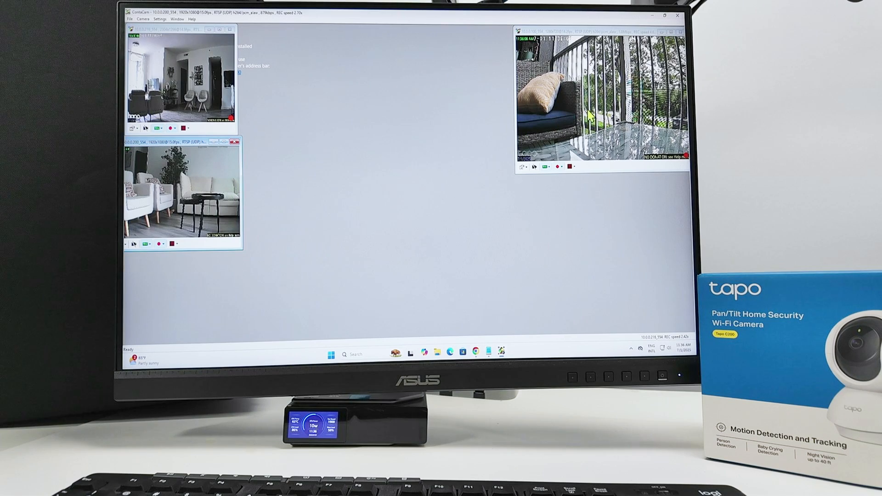
{"action": "left_click_drag", "start_coordinate": [514, 26], "coordinate": [171, 254]}
{"action": "left_click_drag", "start_coordinate": [225, 288], "coordinate": [246, 289]}
{"action": "left_click_drag", "start_coordinate": [238, 92], "coordinate": [245, 92]}
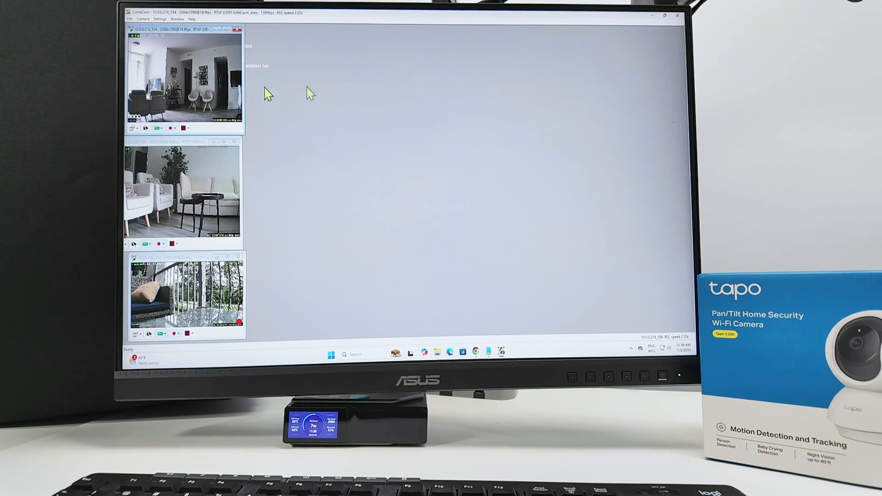
- Restore ContaCam to its narrow window showing the camera column, and switch to the Smart Devices Channel YouTube page in Chrome
{"action": "left_click", "coordinate": [665, 16]}
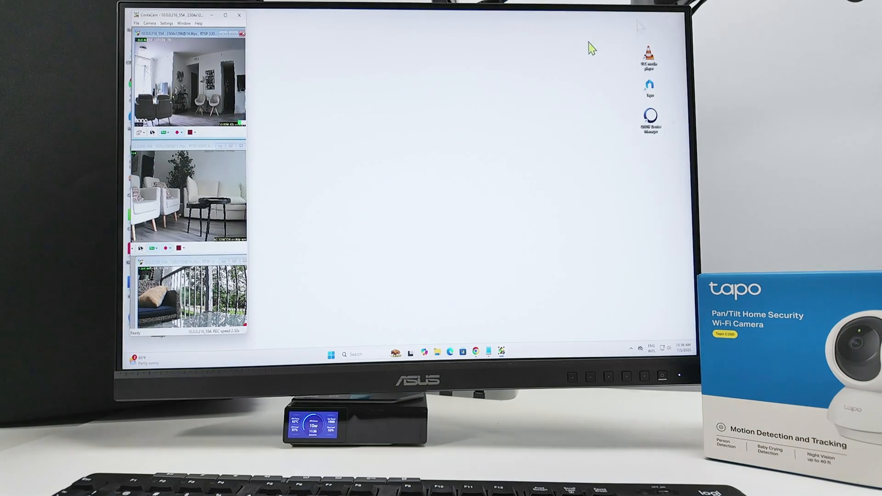
{"action": "left_click", "coordinate": [476, 352]}
{"action": "left_click", "coordinate": [275, 16]}
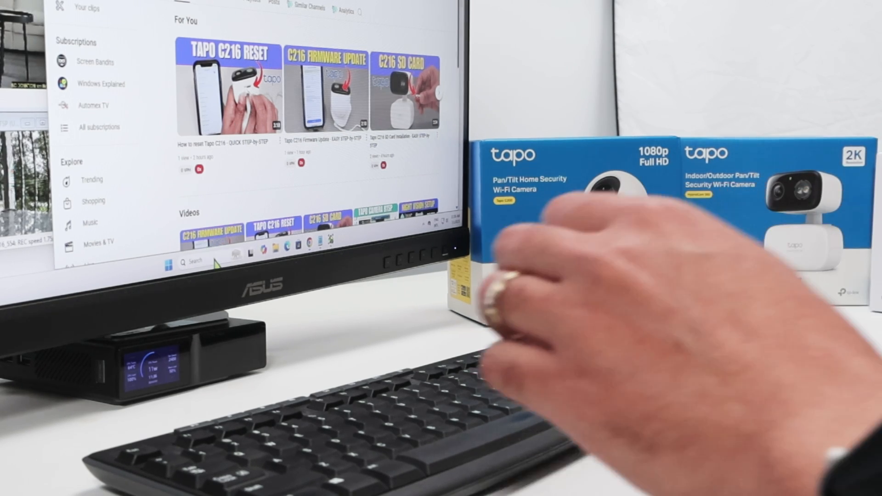
- Search Windows for cmd and open Command Prompt as administrator
{"action": "left_click", "coordinate": [212, 260]}
{"action": "type", "text": "cmd"}
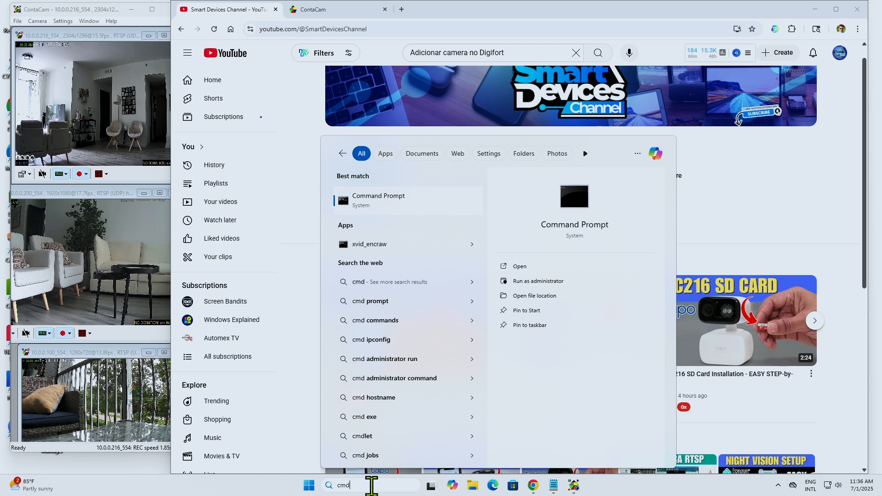
{"action": "key", "text": "ctrl+shift+Return"}
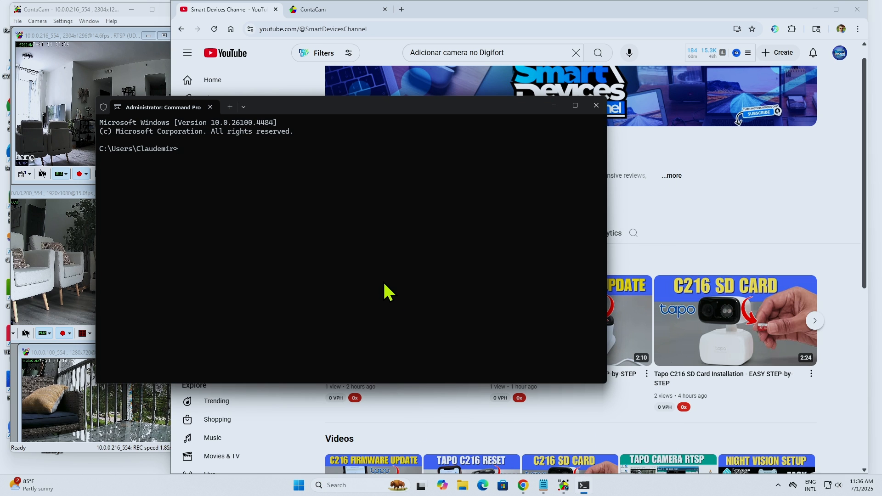
- Run ipconfig and highlight the computer's IPv4 address in the output
{"action": "type", "text": "ipco"}
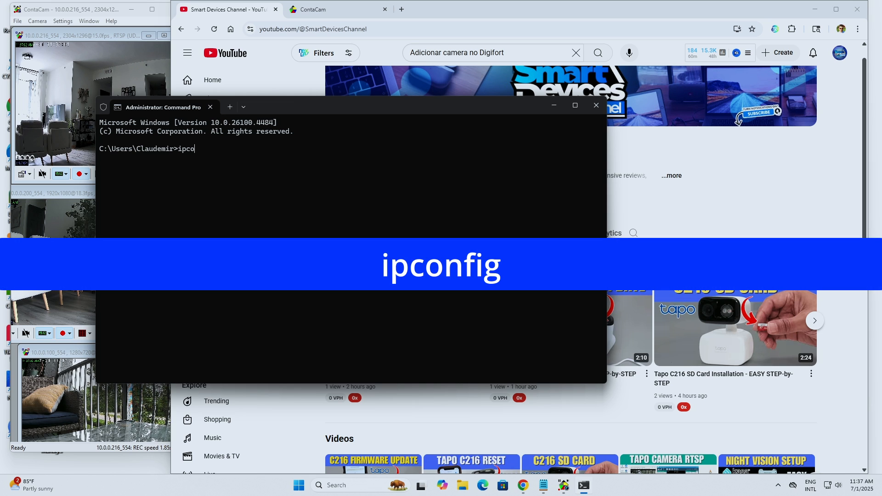
{"action": "type", "text": "nfig"}
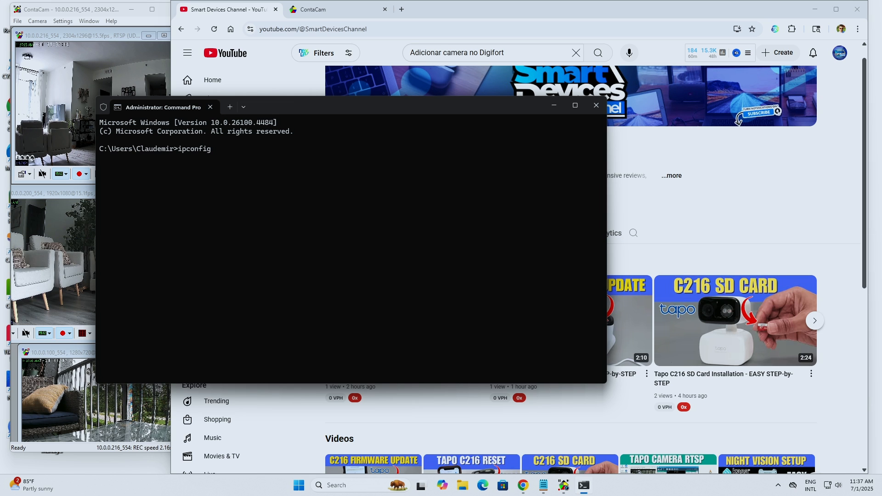
{"action": "key", "text": "Return"}
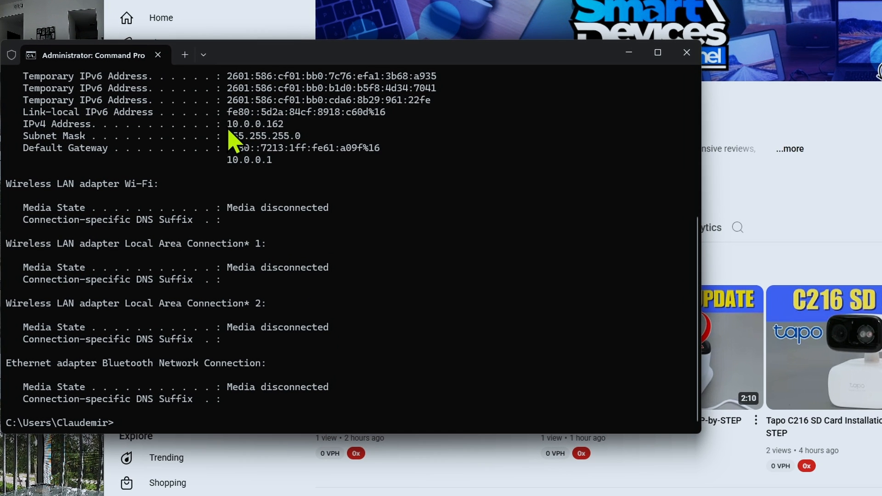
{"action": "left_click_drag", "start_coordinate": [228, 131], "coordinate": [248, 130]}
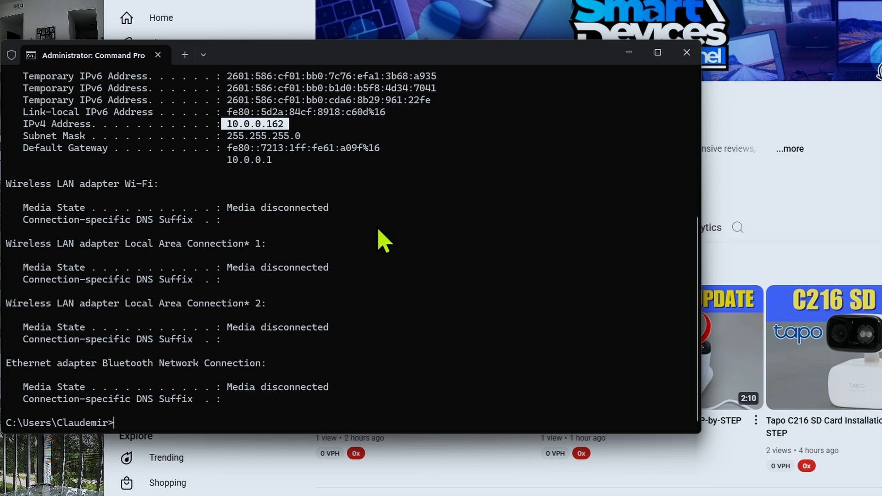
- Switch to the Notepad camera notes, put the Tapo C100 tab first, and move the window clear of the IPv4 address
{"action": "left_click", "coordinate": [615, 495]}
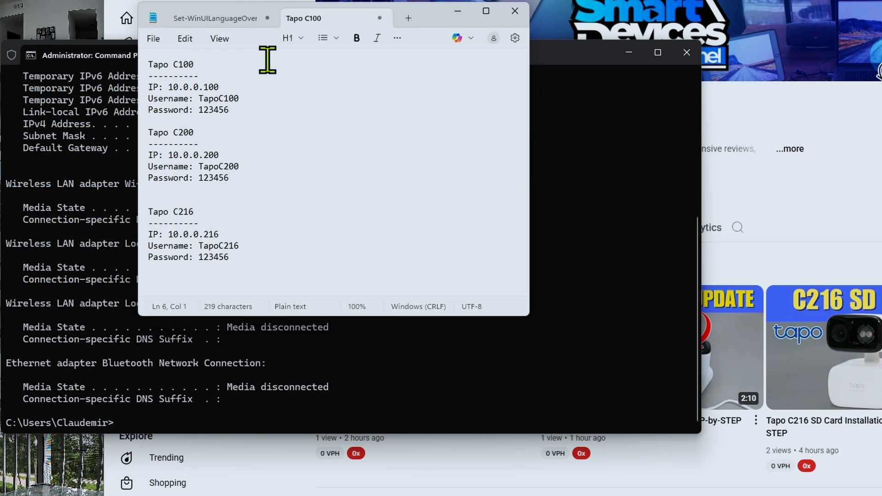
{"action": "left_click_drag", "start_coordinate": [255, 21], "coordinate": [393, 28]}
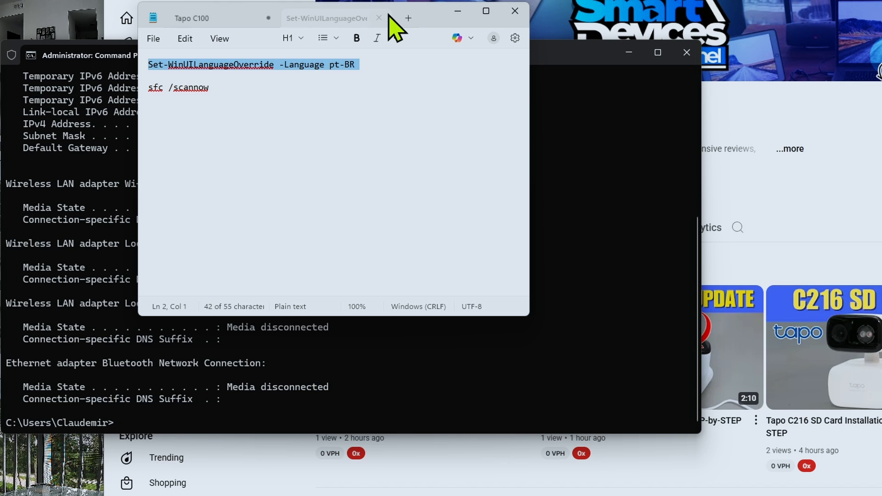
{"action": "left_click", "coordinate": [245, 16]}
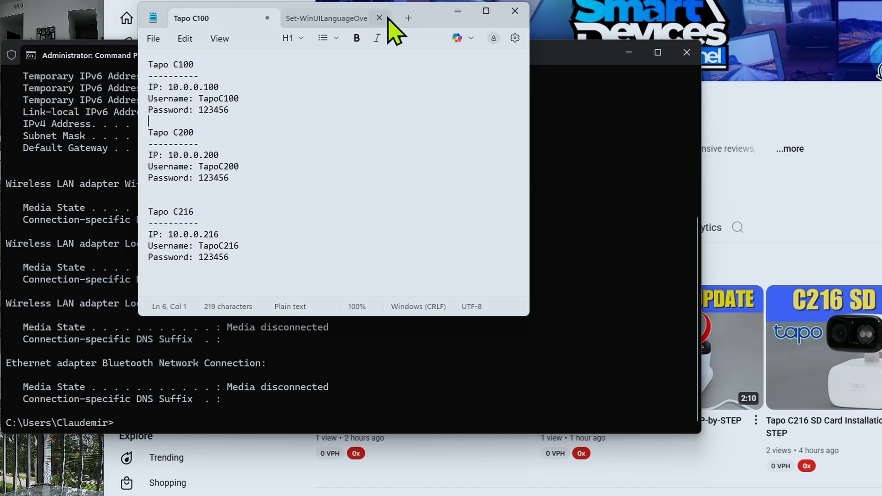
{"action": "left_click_drag", "start_coordinate": [429, 9], "coordinate": [601, 30]}
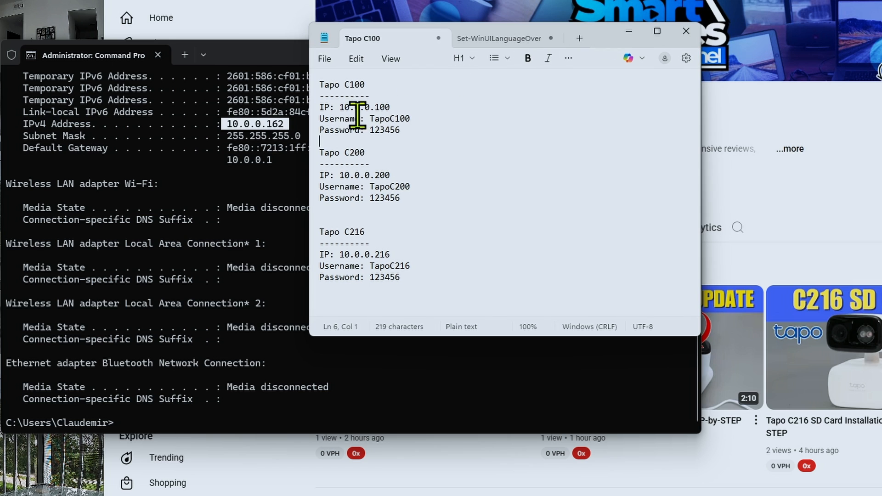
- Highlight the IP addresses of the Tapo C100, C200 and C216 in turn, and clear Notepad and Command Prompt from view
{"action": "left_click_drag", "start_coordinate": [339, 107], "coordinate": [390, 106]}
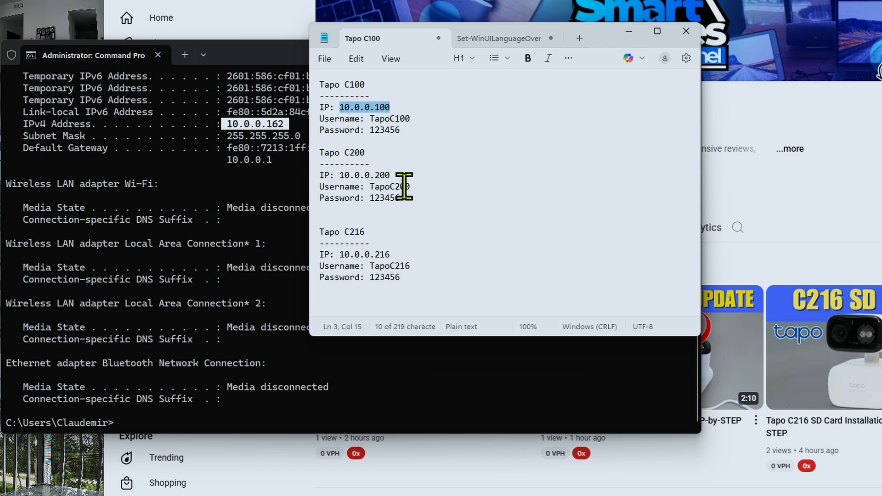
{"action": "left_click_drag", "start_coordinate": [340, 174], "coordinate": [396, 174]}
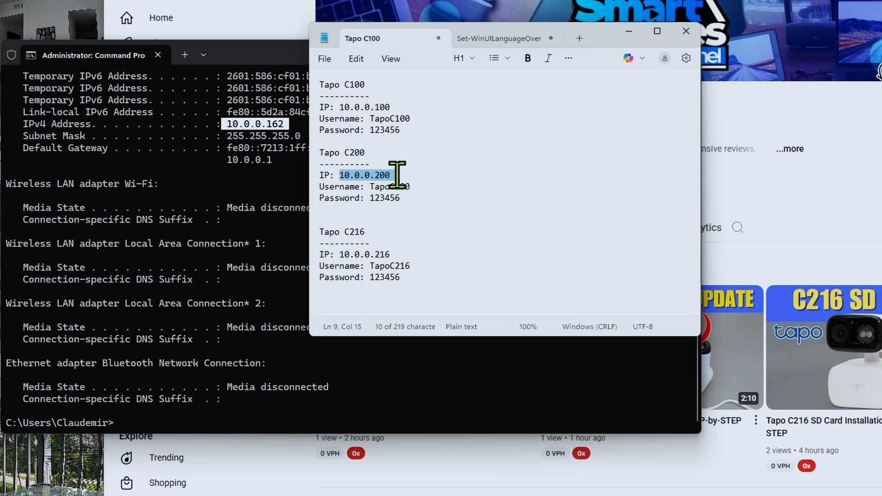
{"action": "left_click", "coordinate": [340, 254]}
{"action": "left_click_drag", "start_coordinate": [340, 254], "coordinate": [389, 254]}
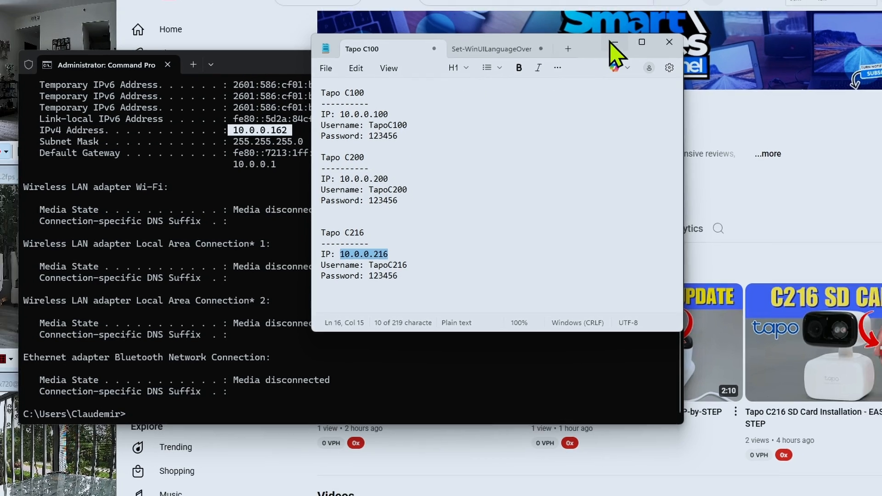
{"action": "left_click", "coordinate": [629, 31]}
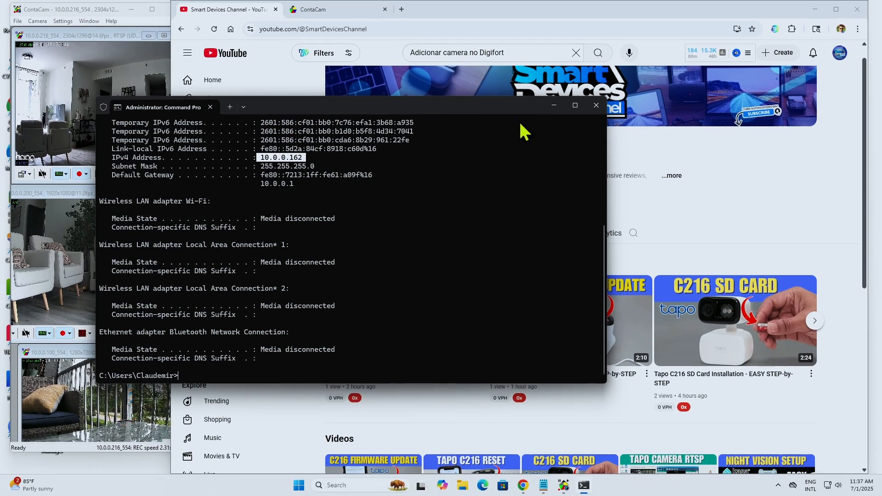
{"action": "left_click", "coordinate": [547, 111]}
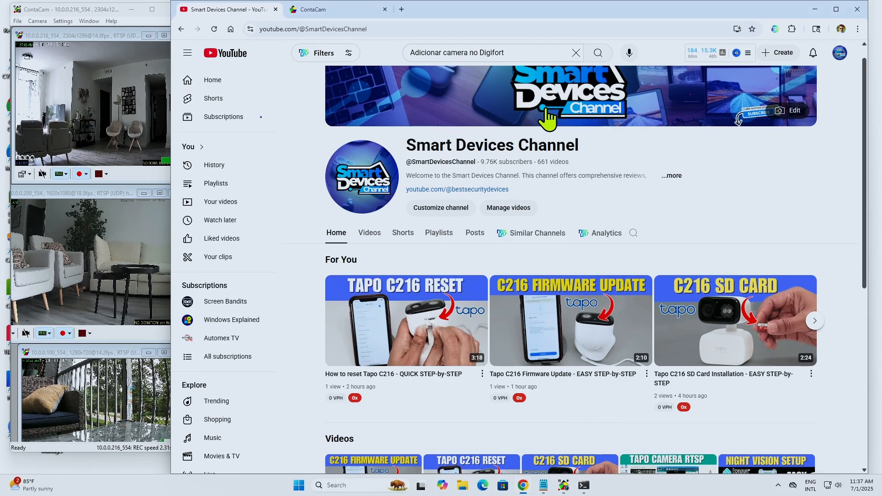